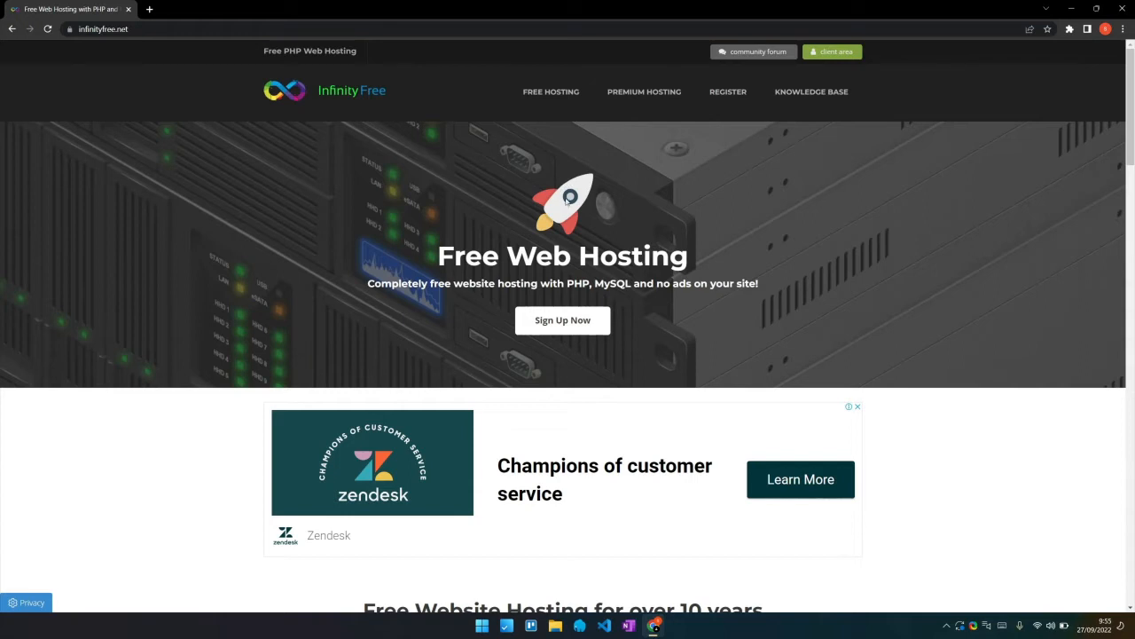
# Go from the sign-up page to the Sign in form and enter the account's login email
pyautogui.click(547, 325)
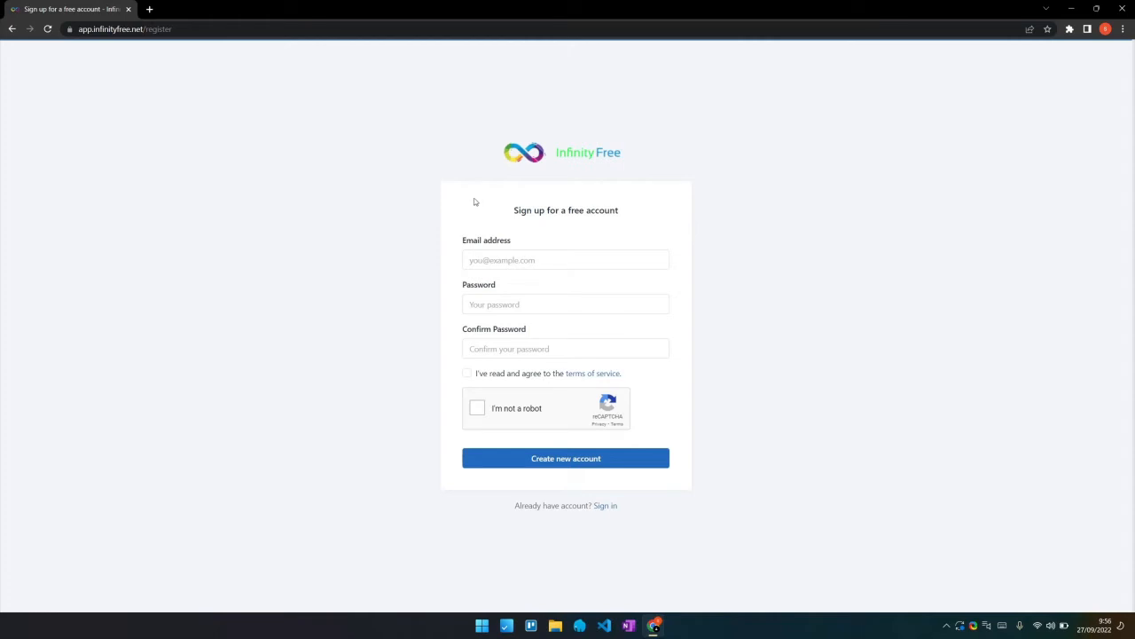
pyautogui.click(606, 506)
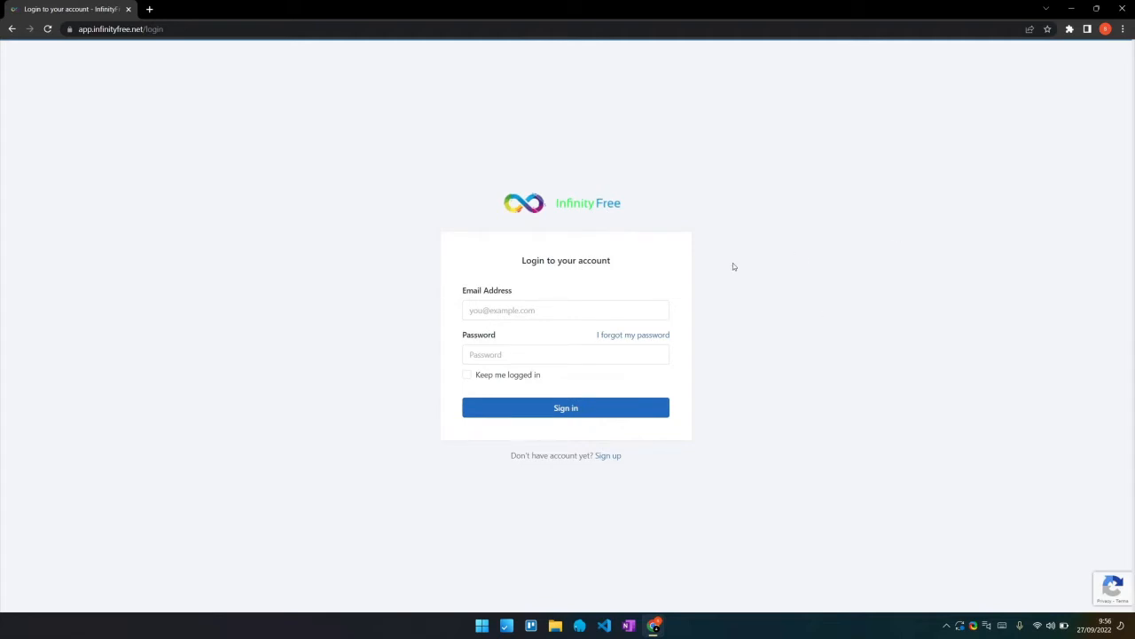
pyautogui.click(542, 310)
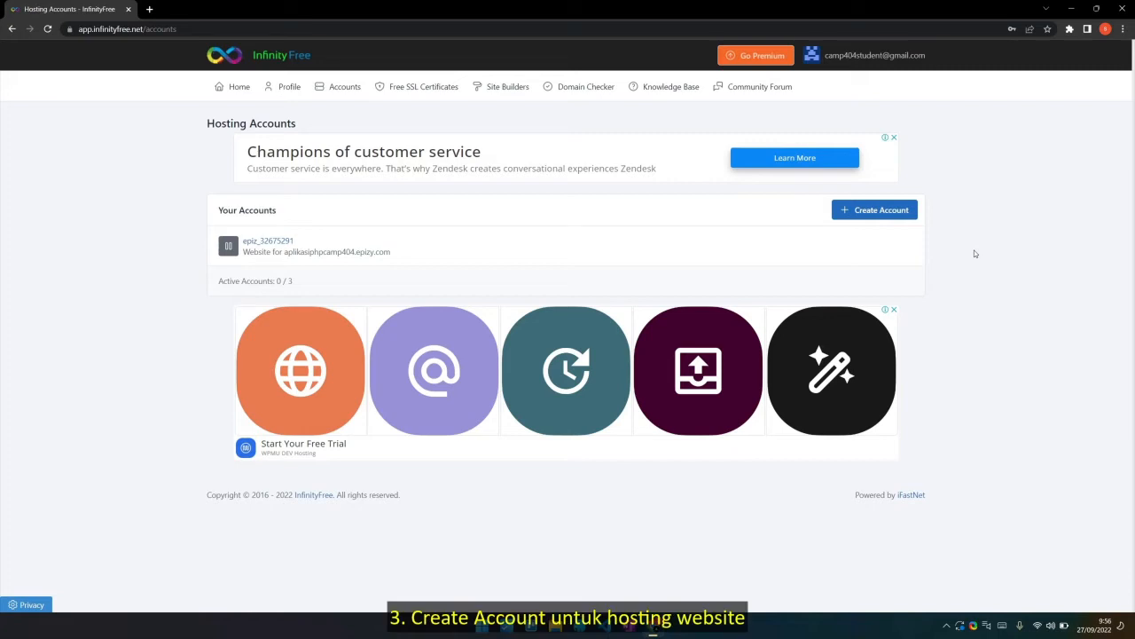
# Start a new hosting account using a free subdomain with the .epizy.com extension
pyautogui.click(904, 215)
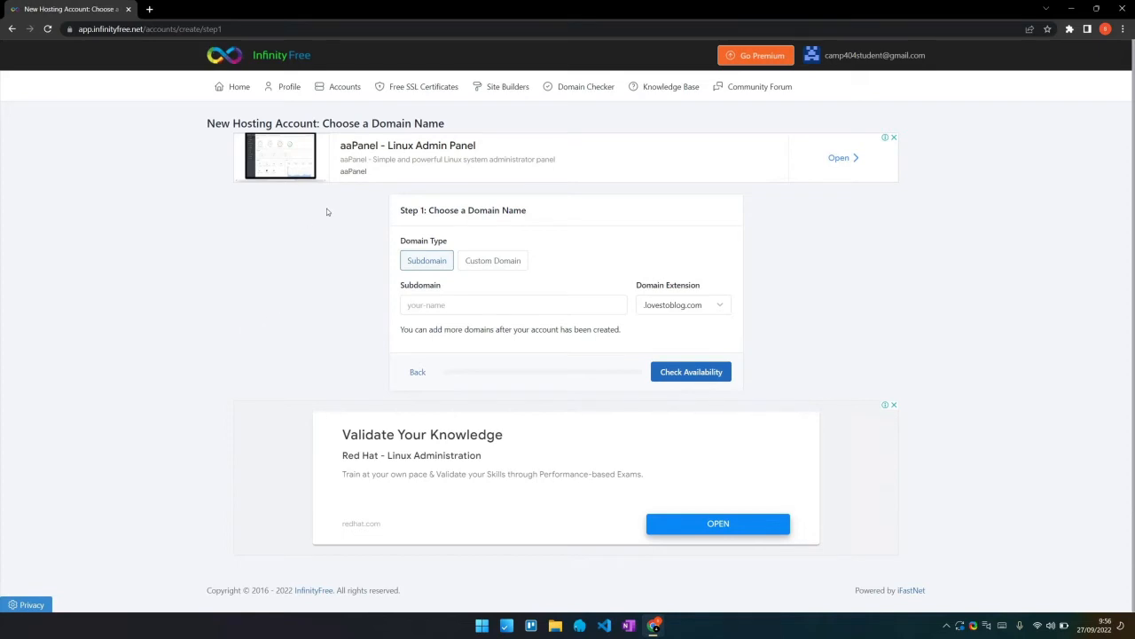
pyautogui.click(503, 259)
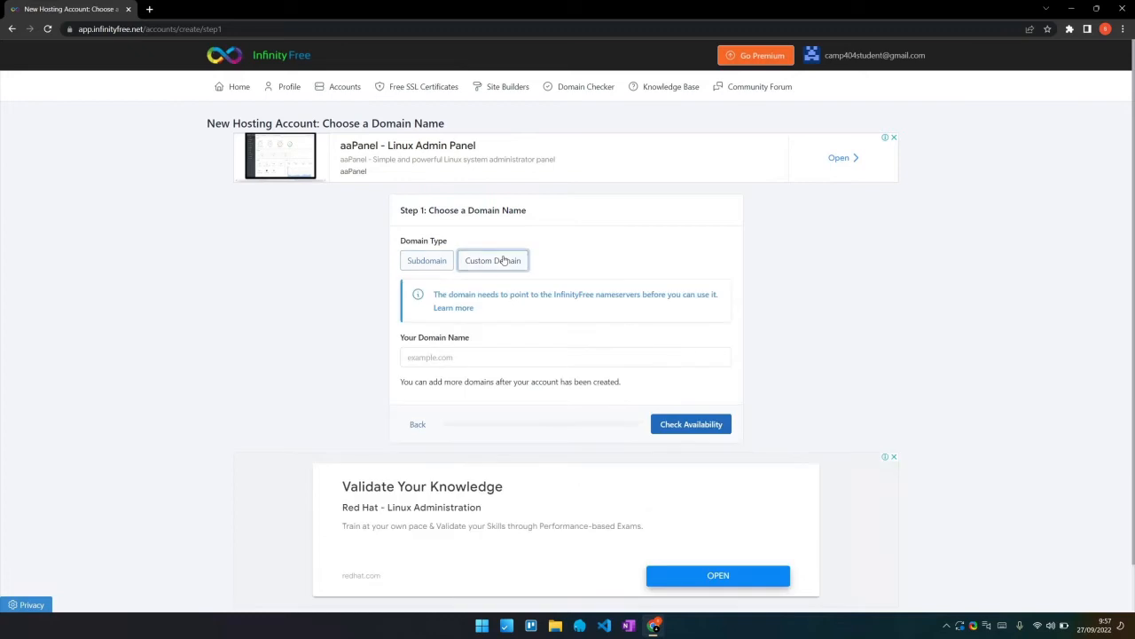
pyautogui.click(441, 264)
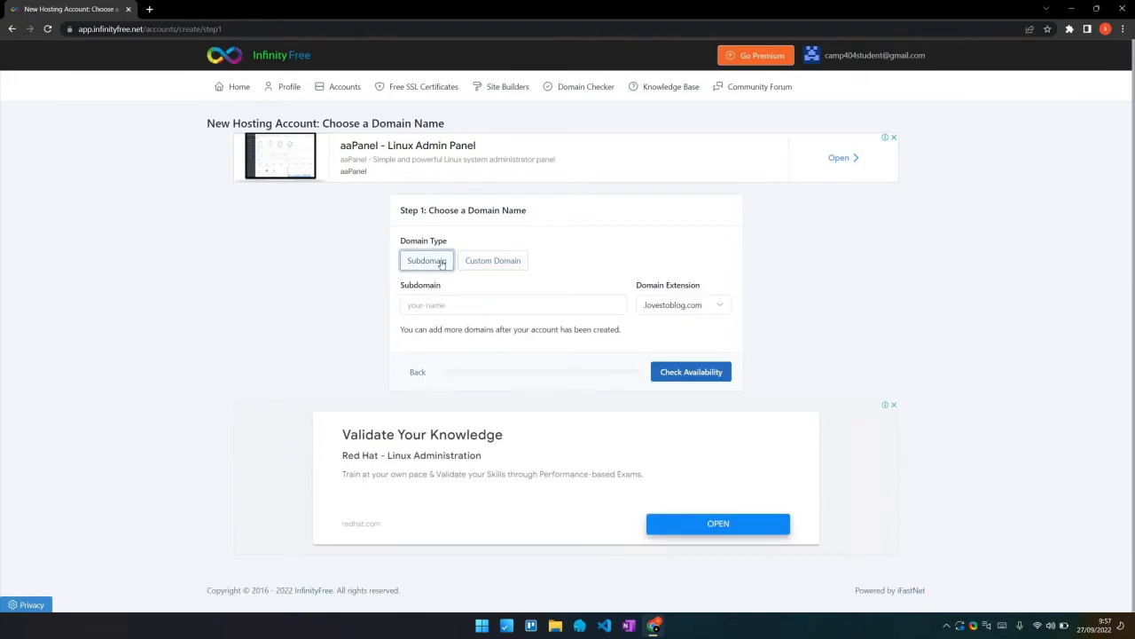
pyautogui.click(692, 305)
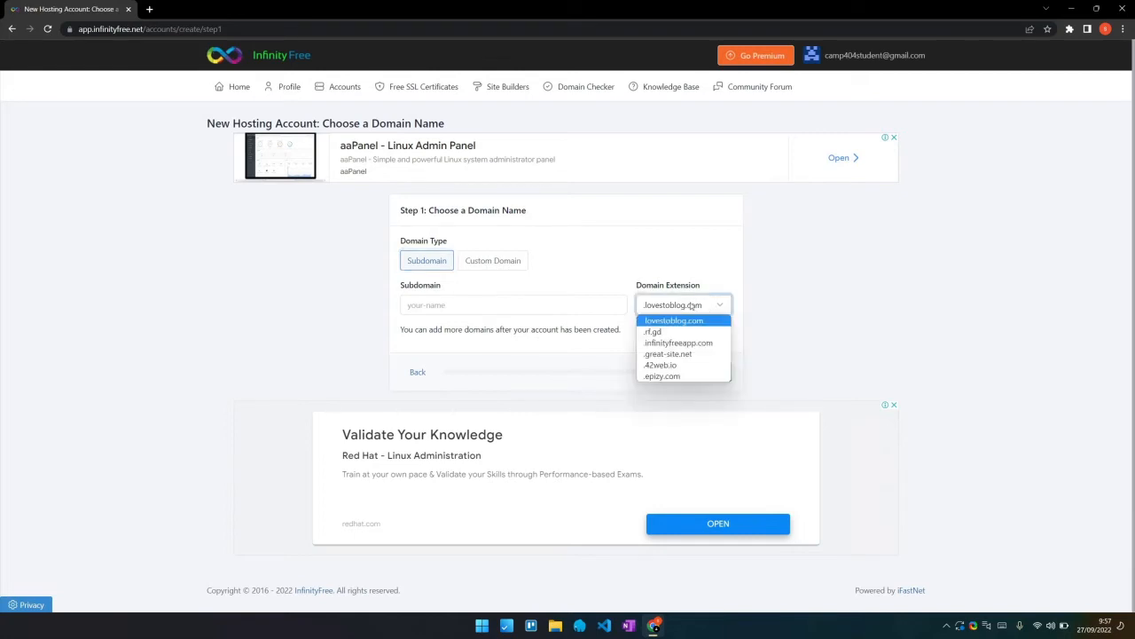
pyautogui.click(686, 376)
pyautogui.click(523, 306)
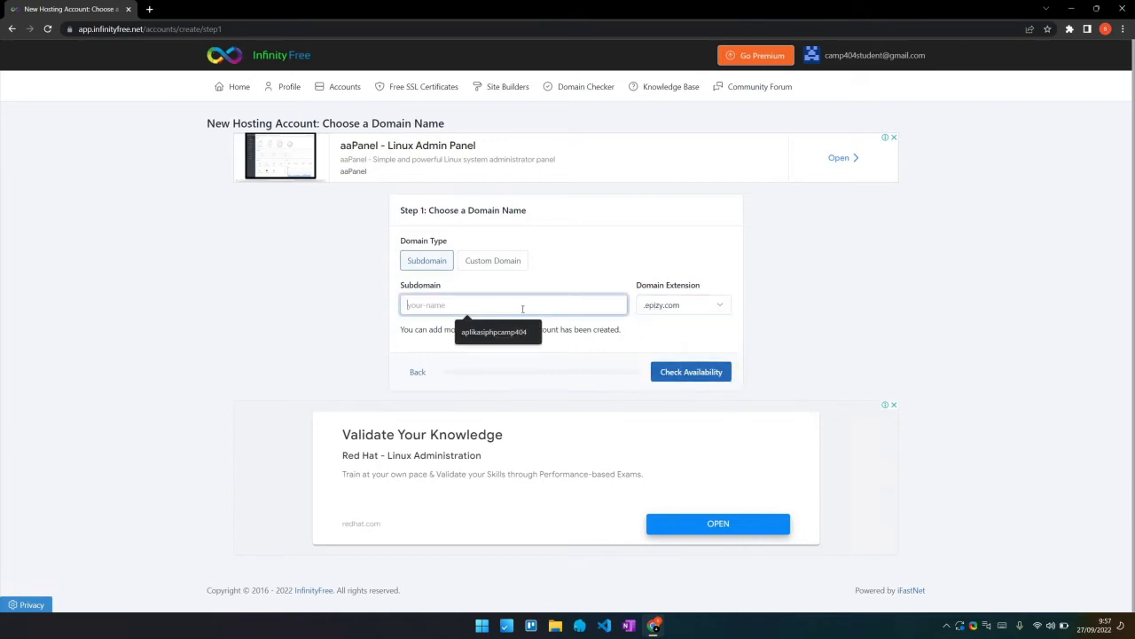
# Enter aplikasiphp as the subdomain and check its availability
pyautogui.write('aplikasiphp')
pyautogui.click(322, 271)
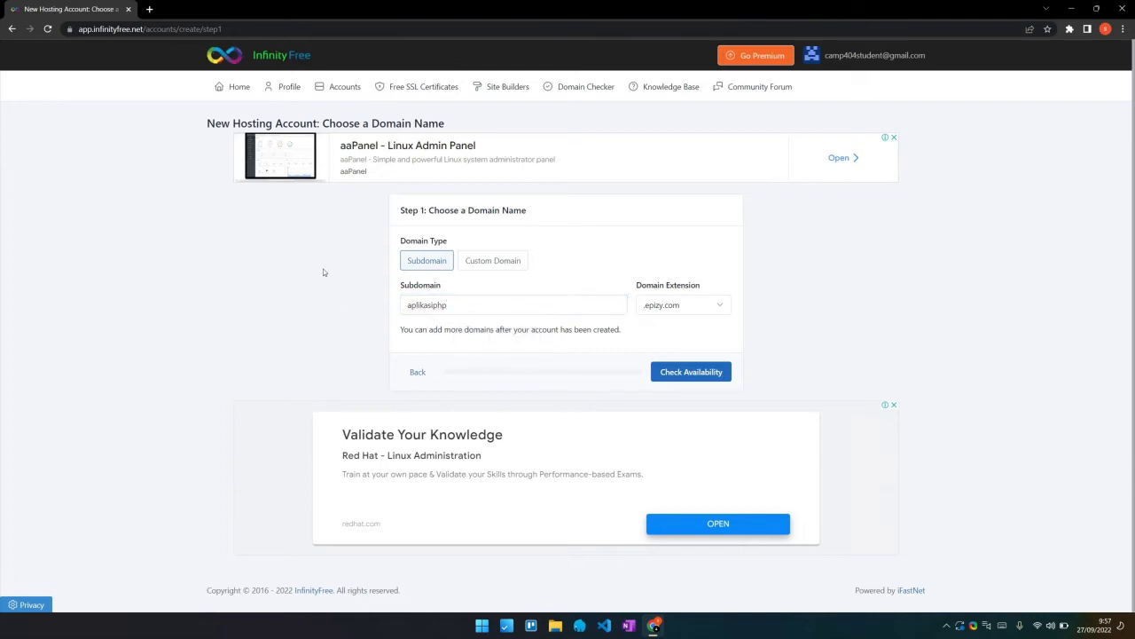
pyautogui.click(692, 376)
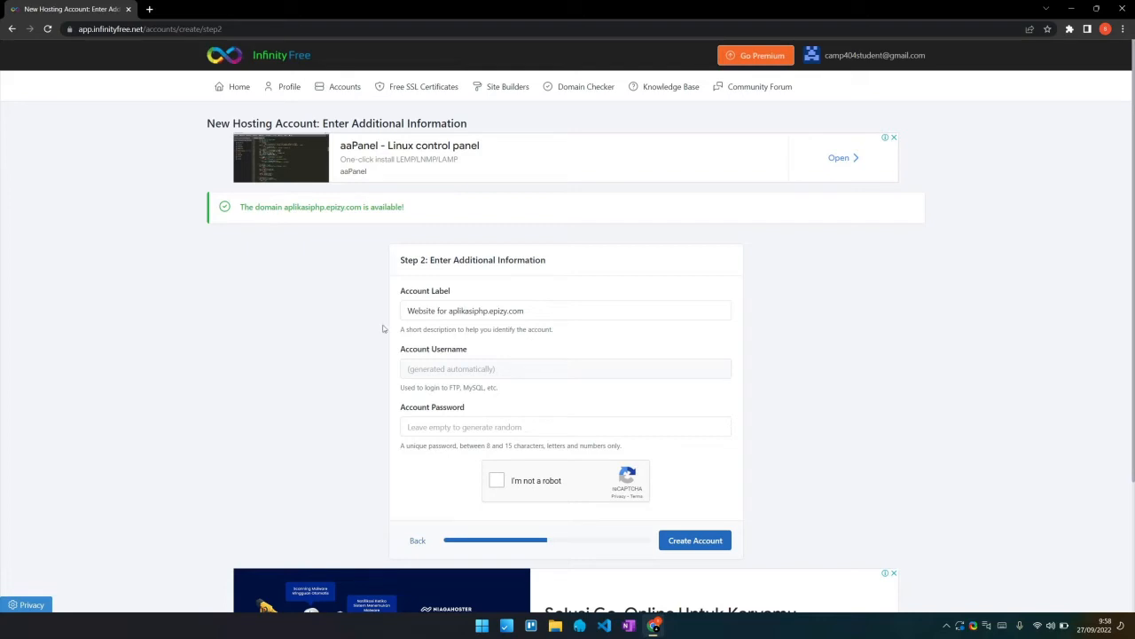
# Enter an account password, pass the reCAPTCHA, and create the aplikasiphp.epizy.com account
pyautogui.click(512, 426)
pyautogui.write('pass123')
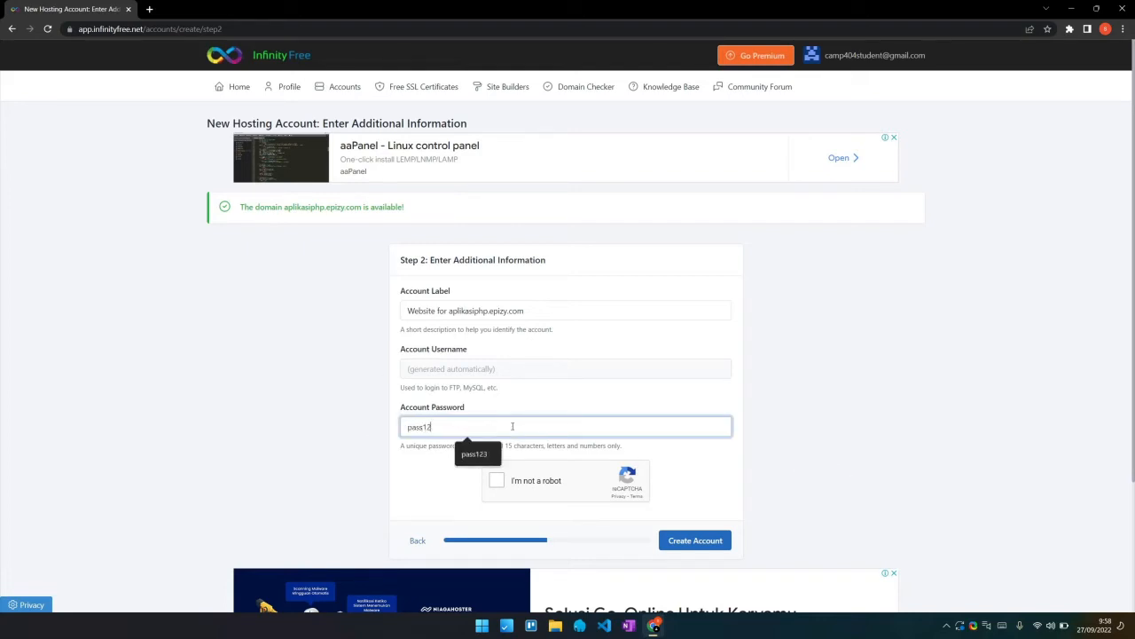
pyautogui.click(841, 390)
pyautogui.click(496, 479)
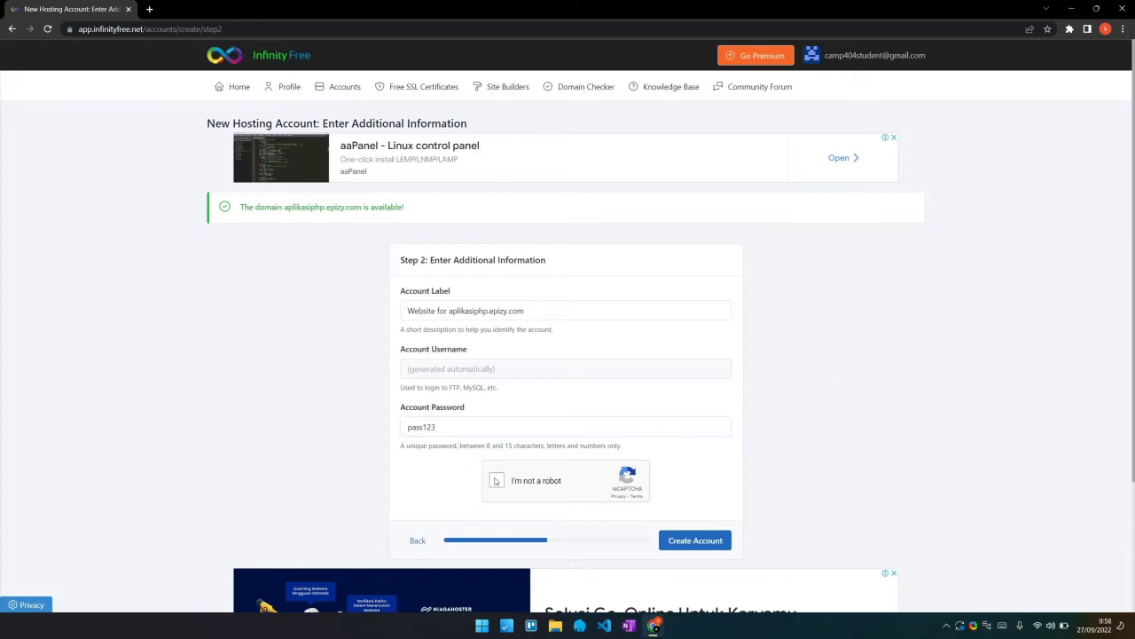
pyautogui.click(718, 537)
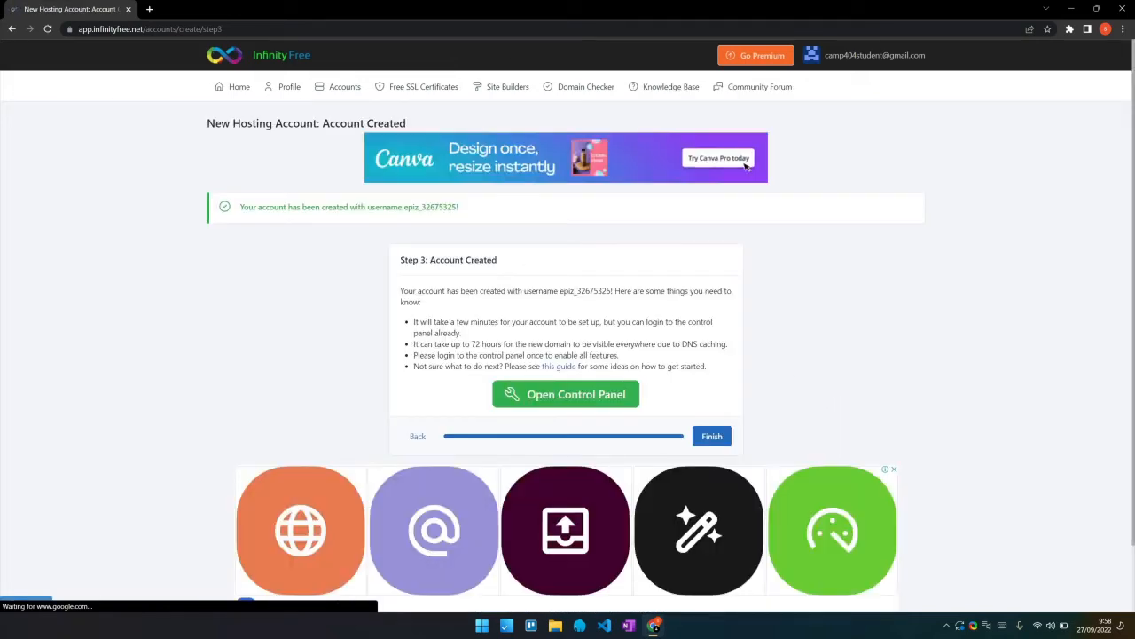
# Launch the new account's control panel and approve the service email notice
pyautogui.click(566, 395)
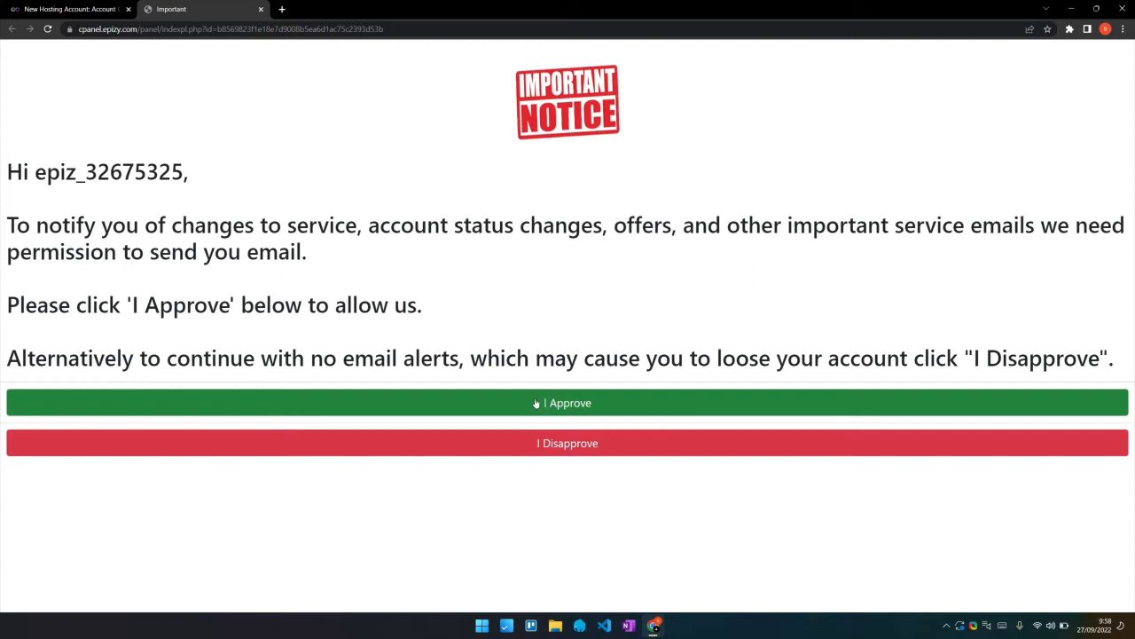
pyautogui.click(436, 398)
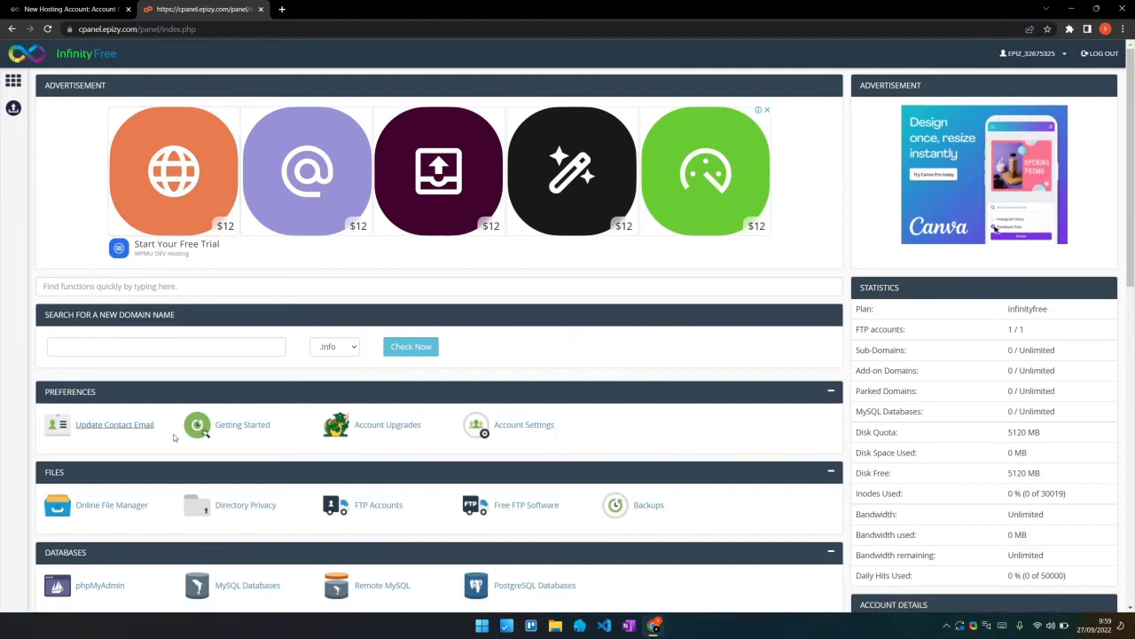
# Browse the control panel sections, then launch phpMyAdmin from Databases
pyautogui.scroll(-5, 186, 421)
pyautogui.scroll(-3, 184, 417)
pyautogui.scroll(9, 184, 417)
pyautogui.scroll(-1, 614, 395)
pyautogui.scroll(-7, 387, 329)
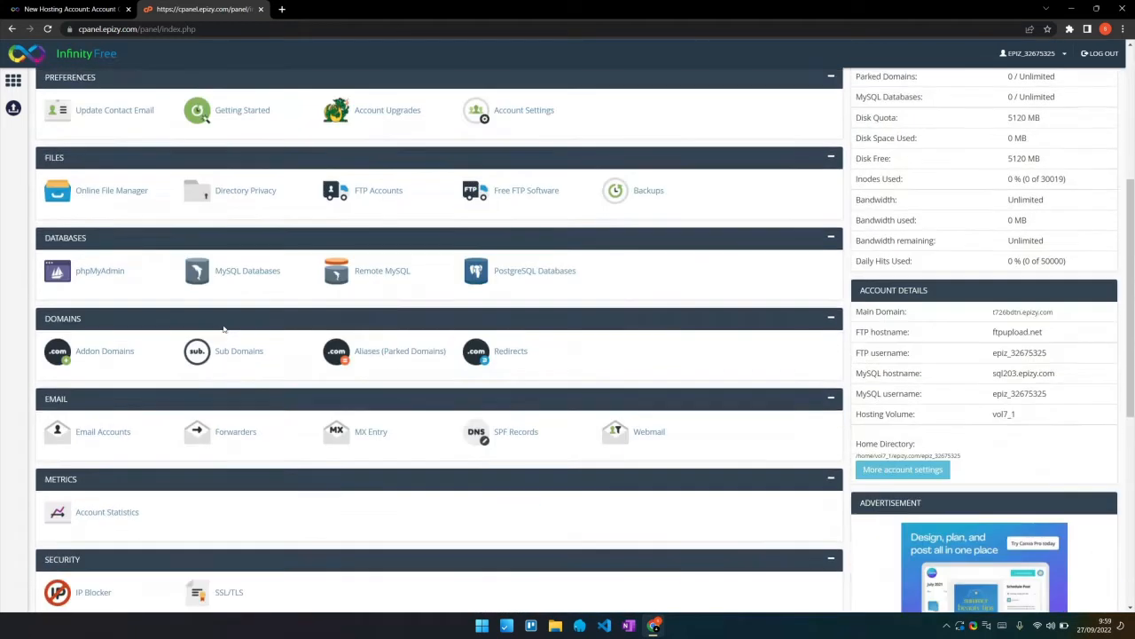
pyautogui.scroll(-1, 223, 328)
pyautogui.scroll(6, 236, 345)
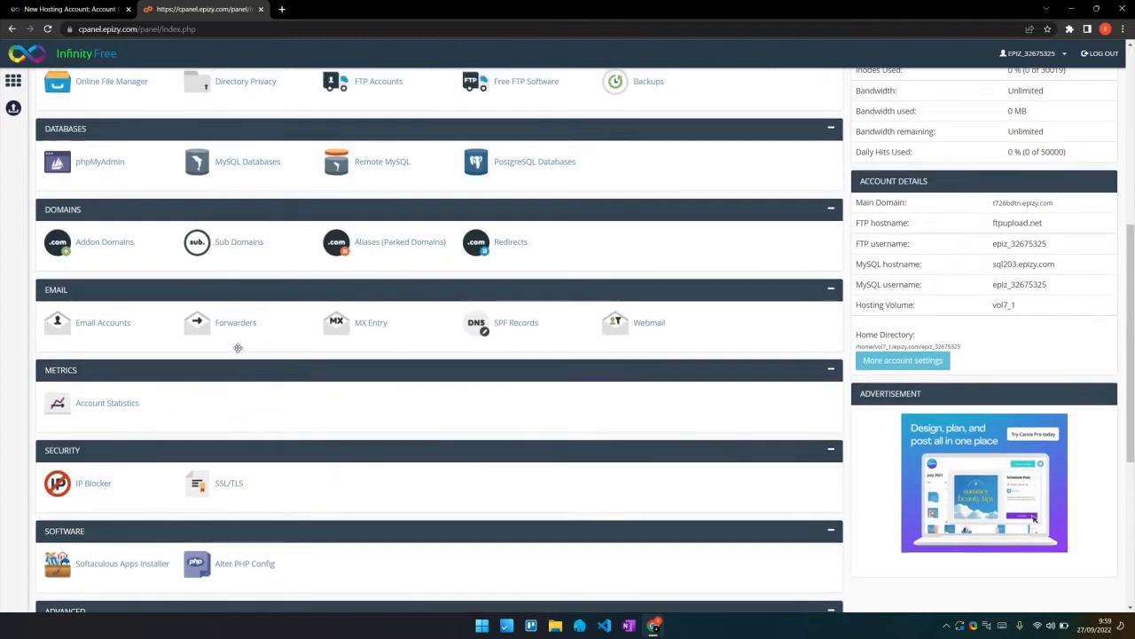
pyautogui.scroll(3, 237, 347)
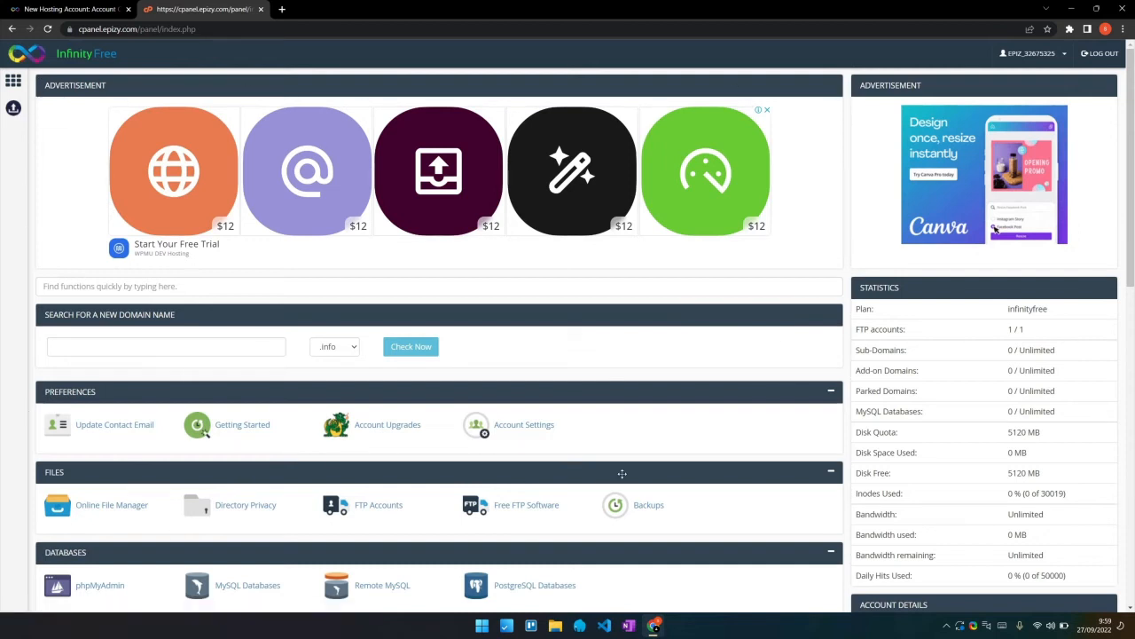
pyautogui.scroll(-5, 664, 452)
pyautogui.scroll(-3, 688, 432)
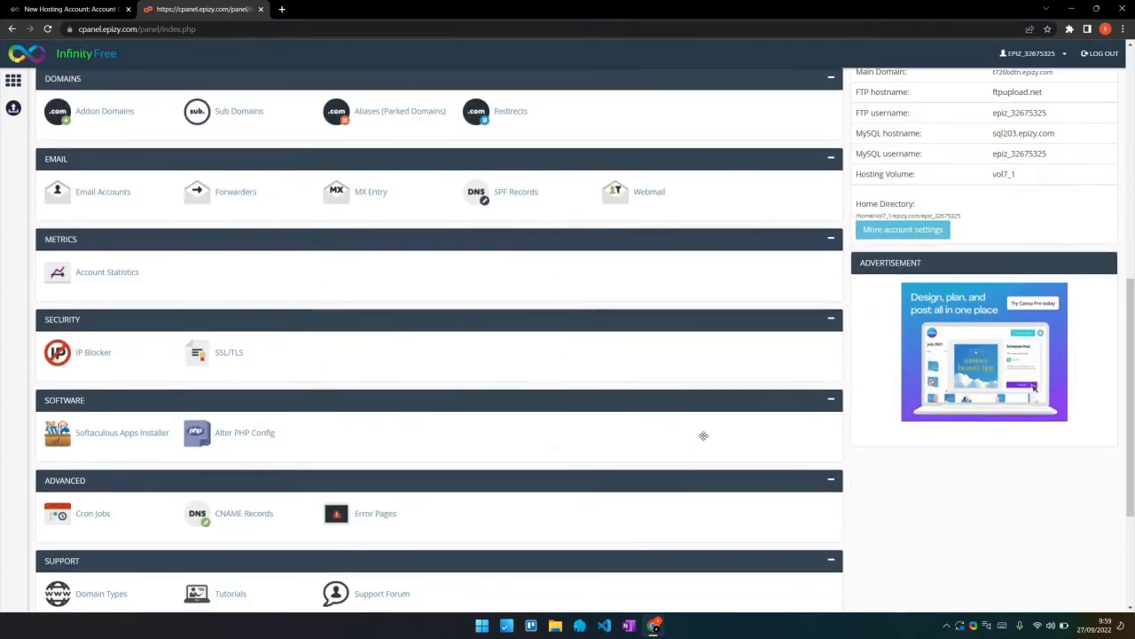
pyautogui.scroll(-1, 700, 434)
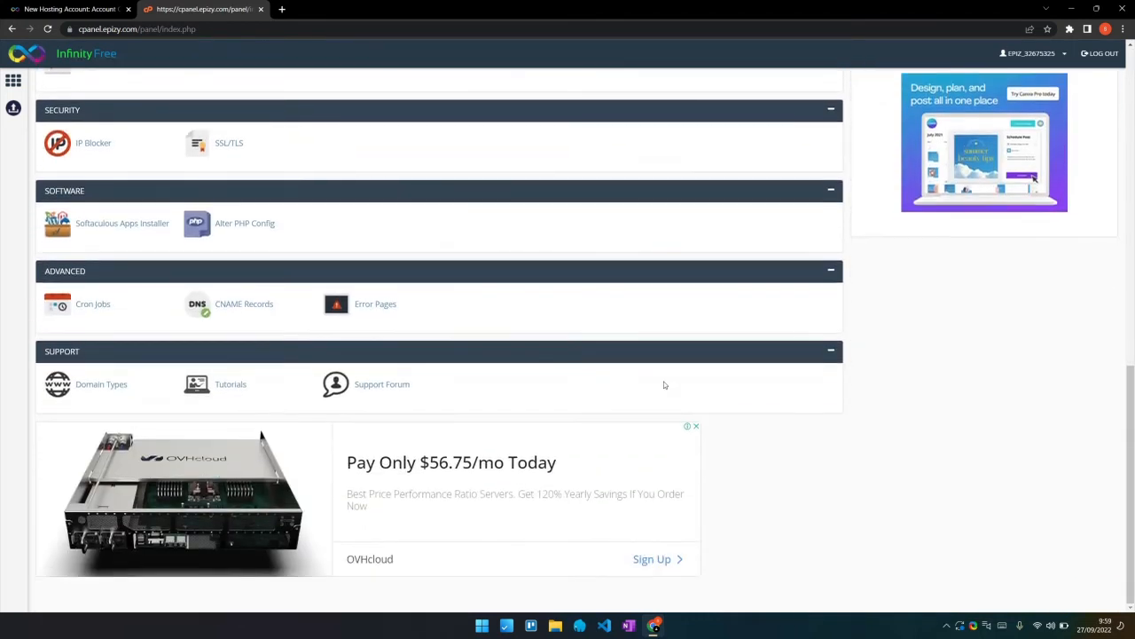
pyautogui.scroll(4, 631, 348)
pyautogui.scroll(2, 629, 346)
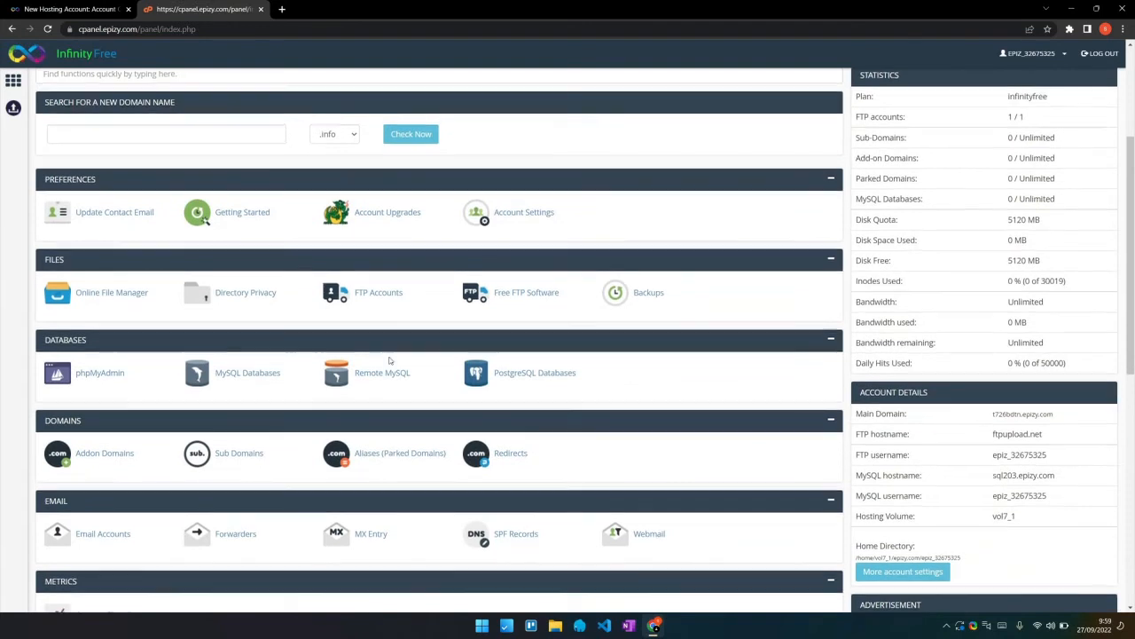
pyautogui.scroll(-1, 384, 371)
pyautogui.scroll(-3, 384, 370)
pyautogui.scroll(-2, 384, 377)
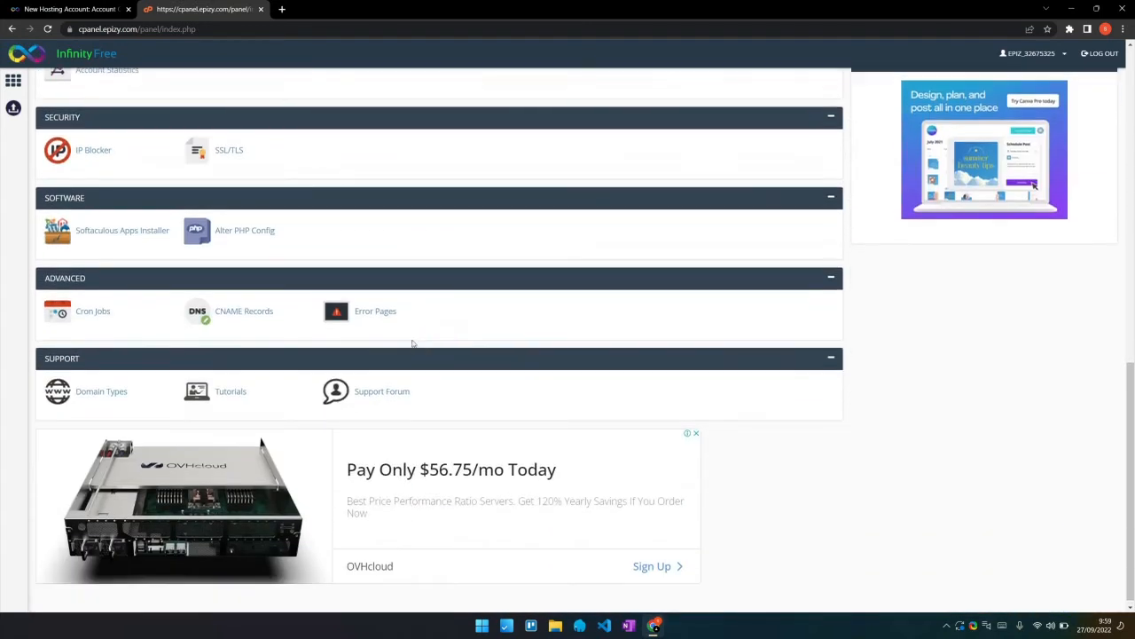
pyautogui.scroll(6, 317, 329)
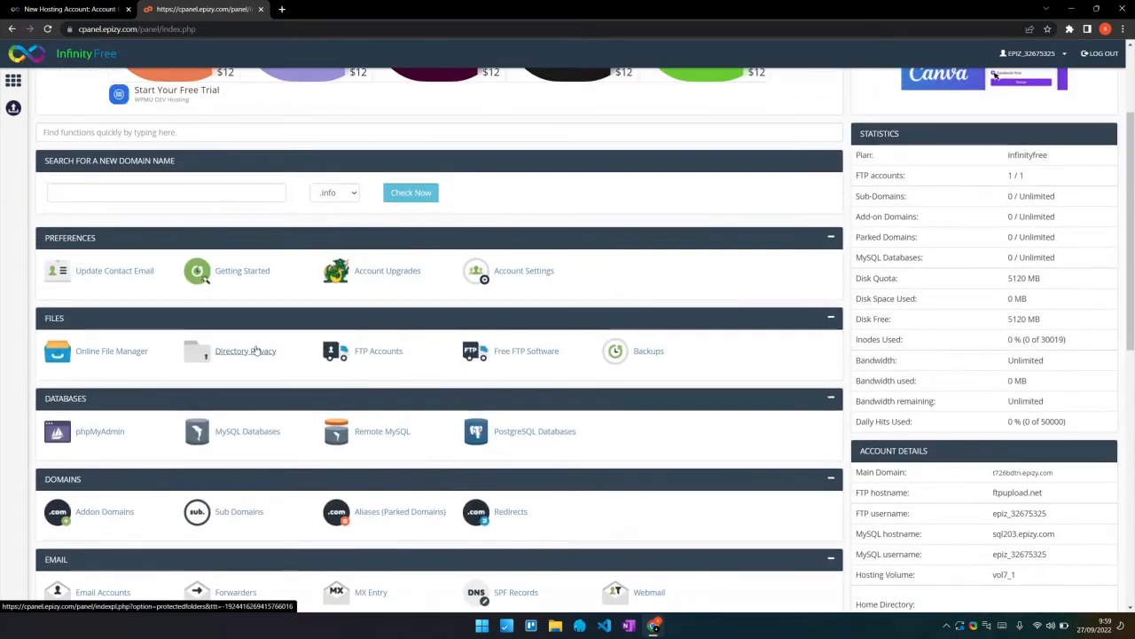
pyautogui.scroll(1, 243, 349)
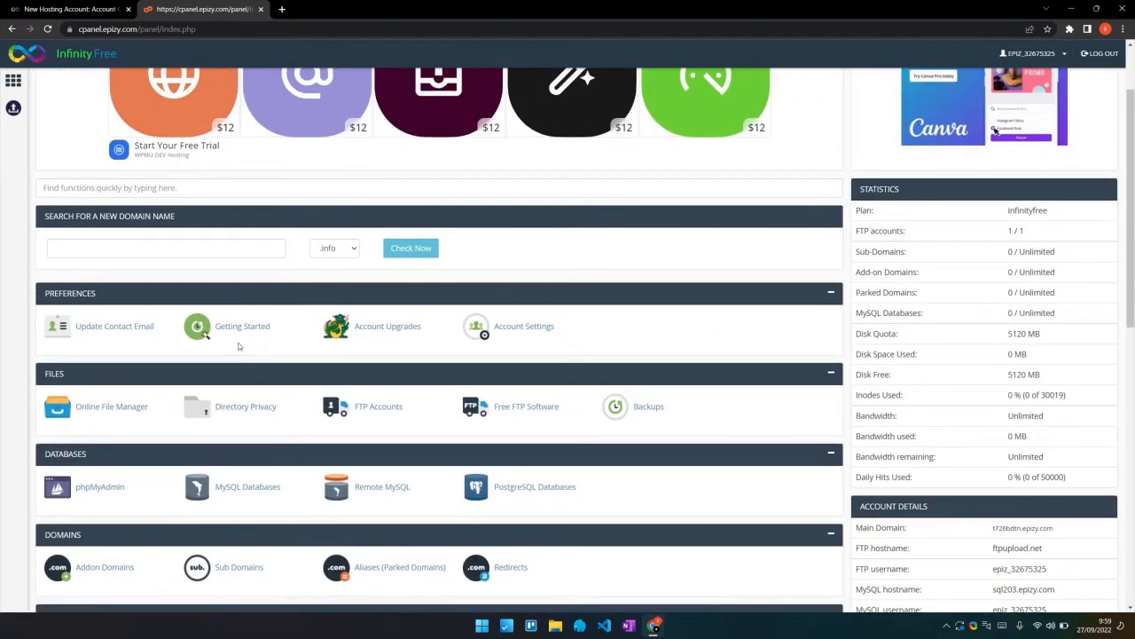
pyautogui.scroll(2, 237, 346)
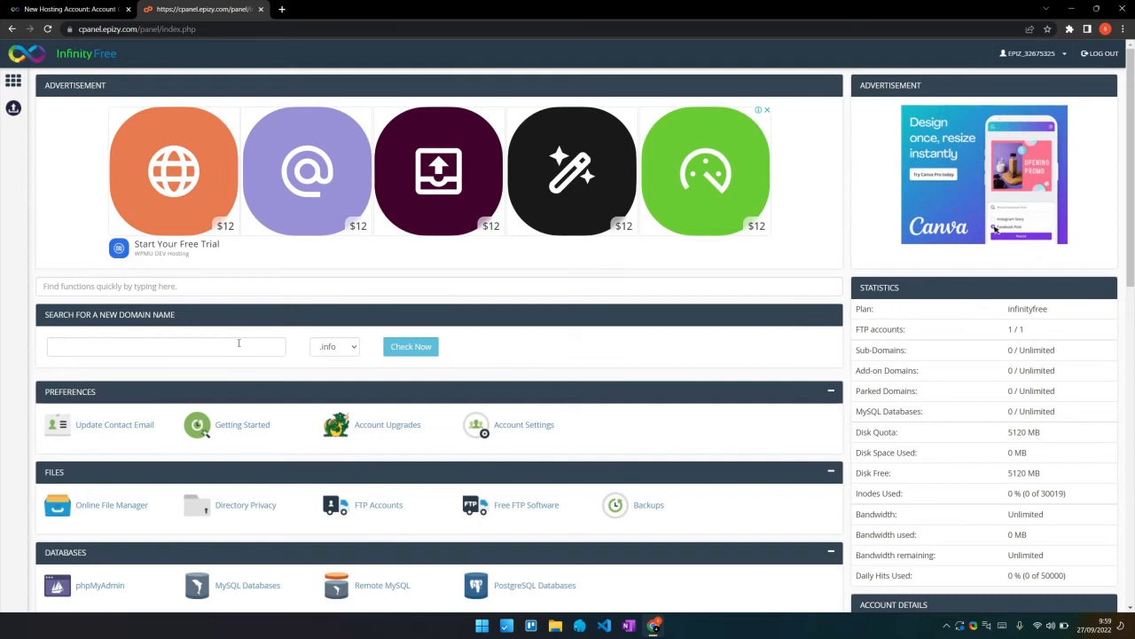
pyautogui.scroll(-2, 238, 343)
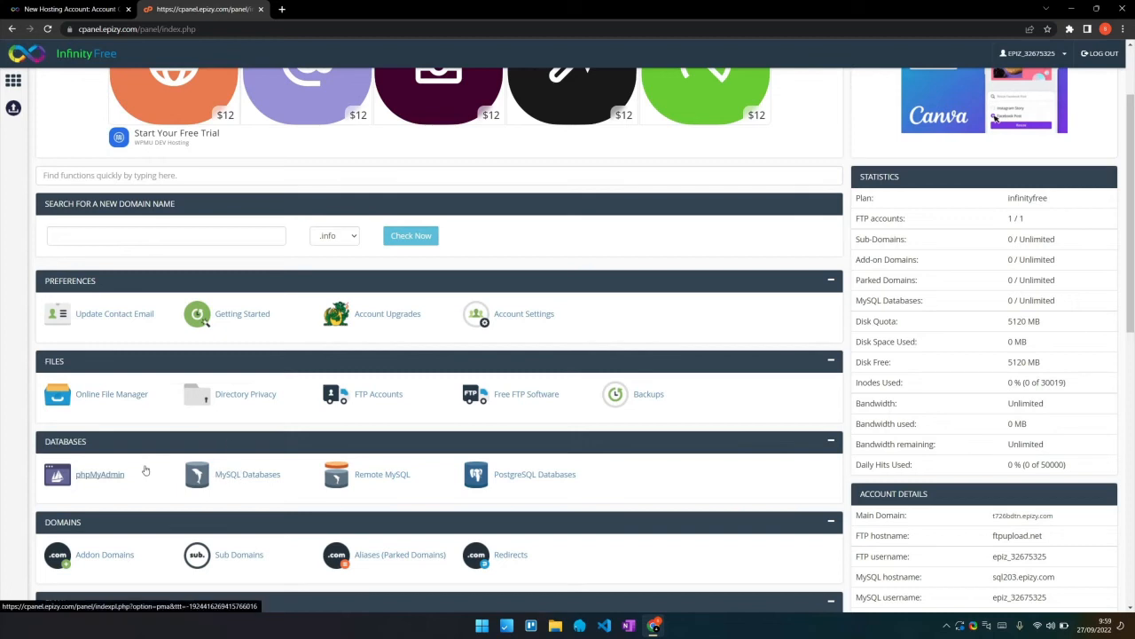
pyautogui.click(117, 476)
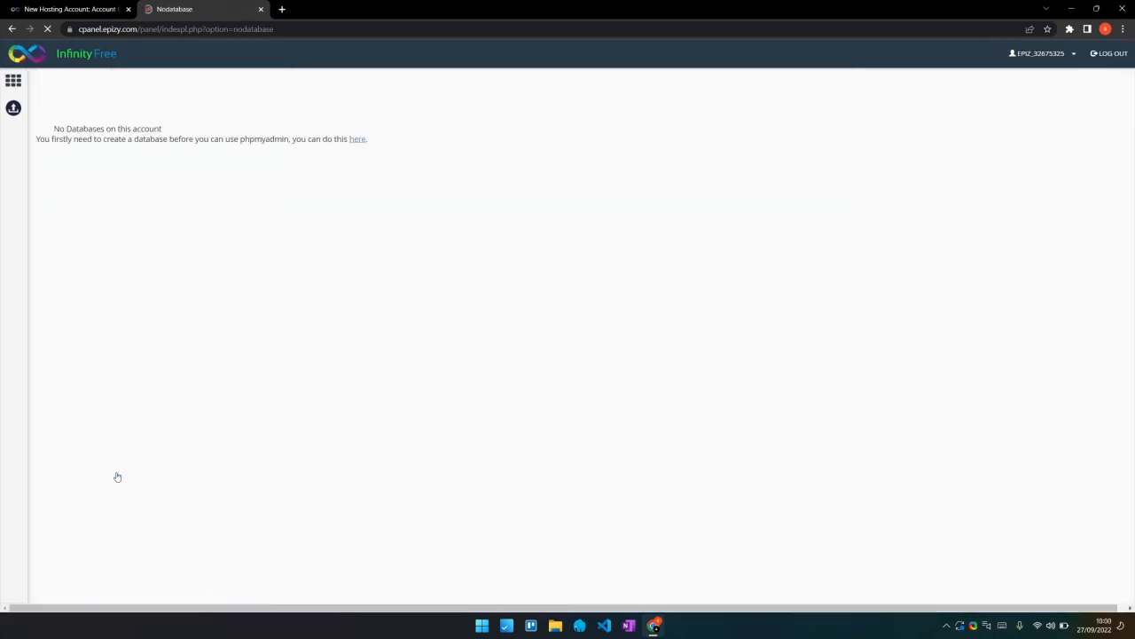
# Create a new MySQL database named maindb
pyautogui.click(356, 139)
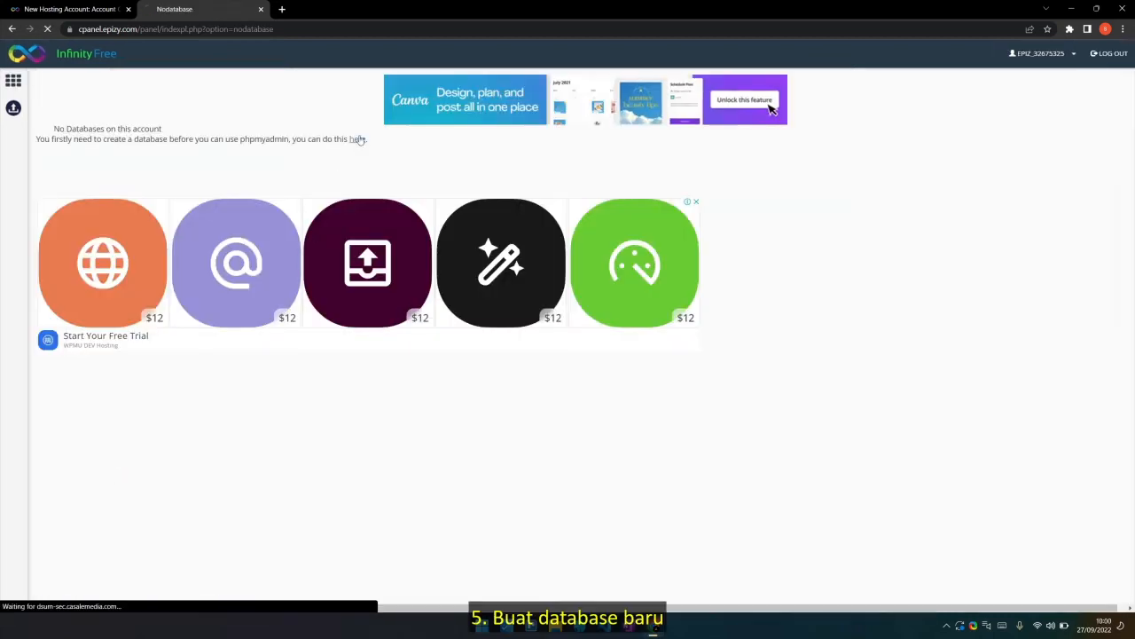
pyautogui.click(254, 297)
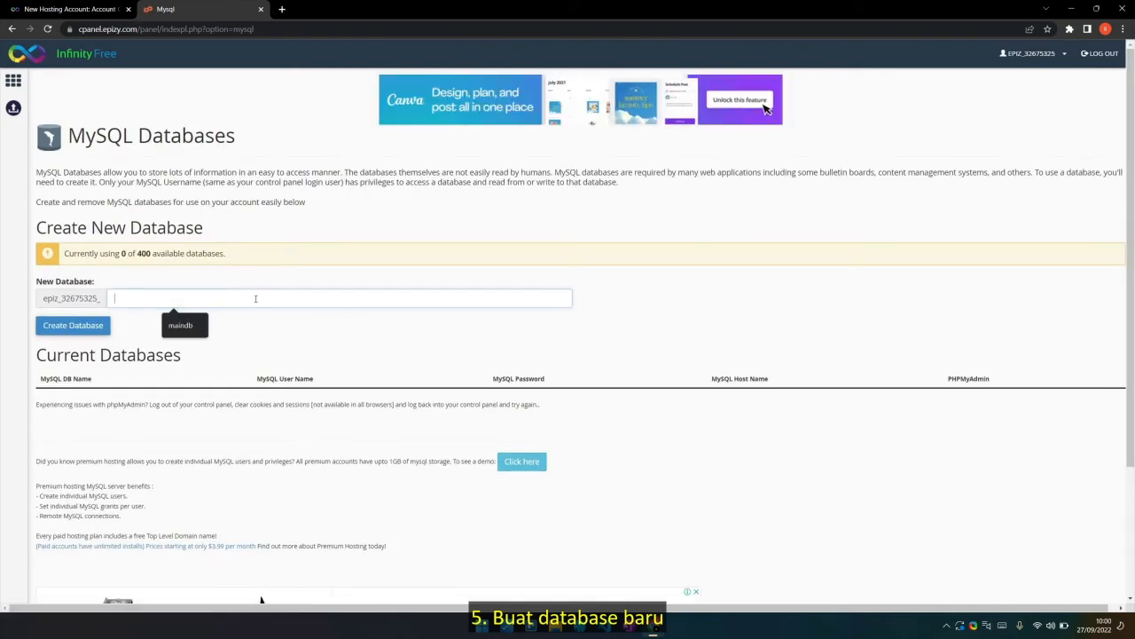
pyautogui.write('maindb')
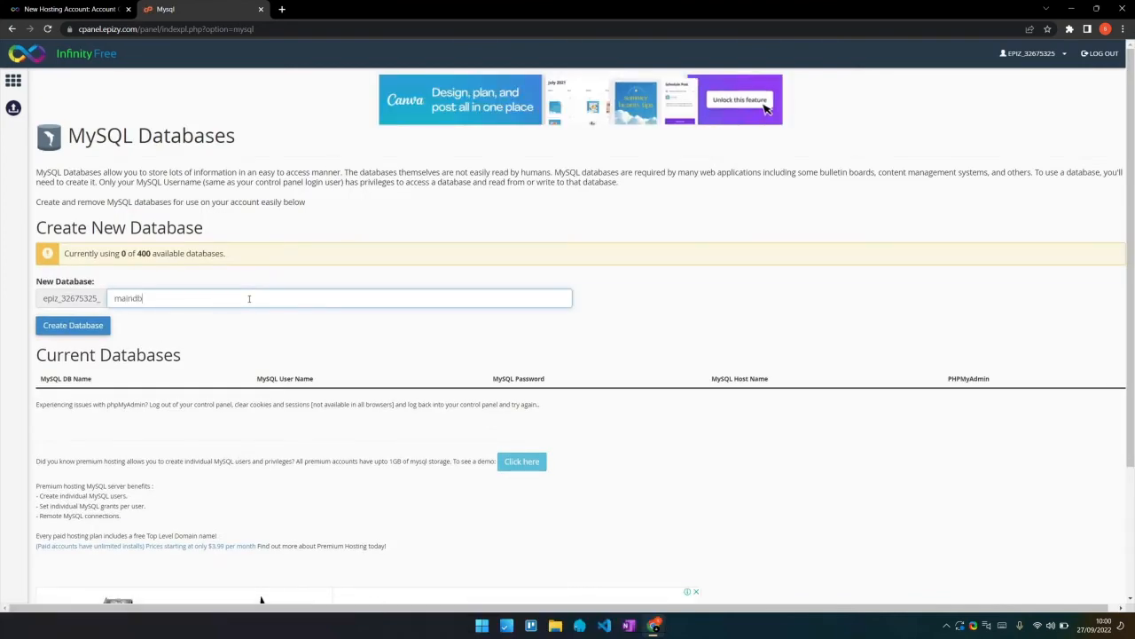
pyautogui.click(101, 326)
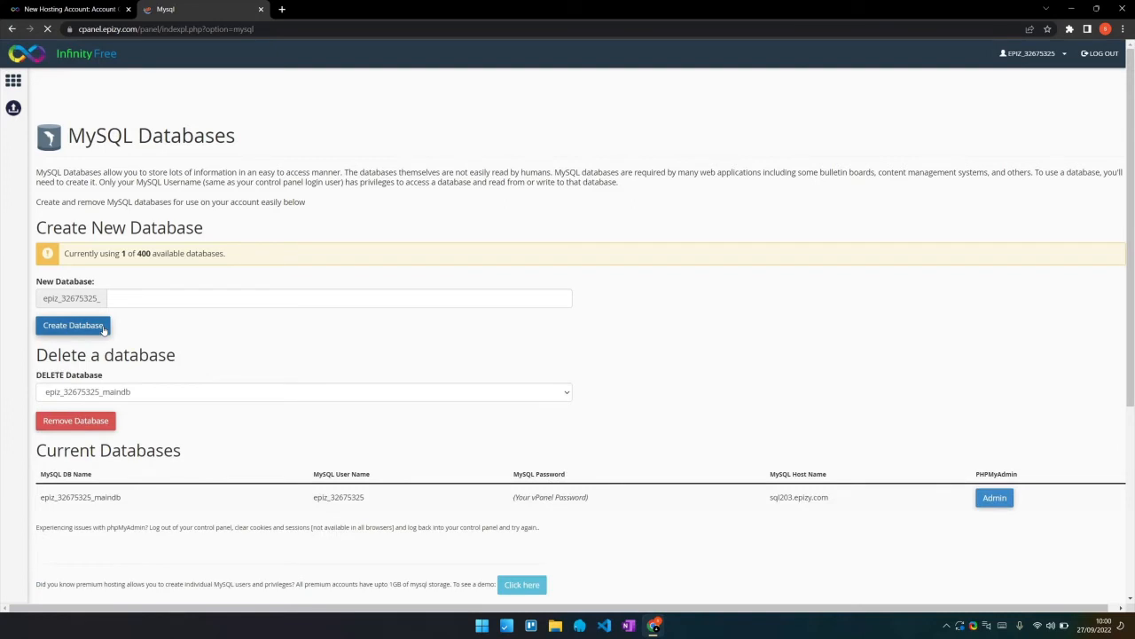
# Review the maindb listing and reopen the control panel in a new tab
pyautogui.scroll(-1, 425, 451)
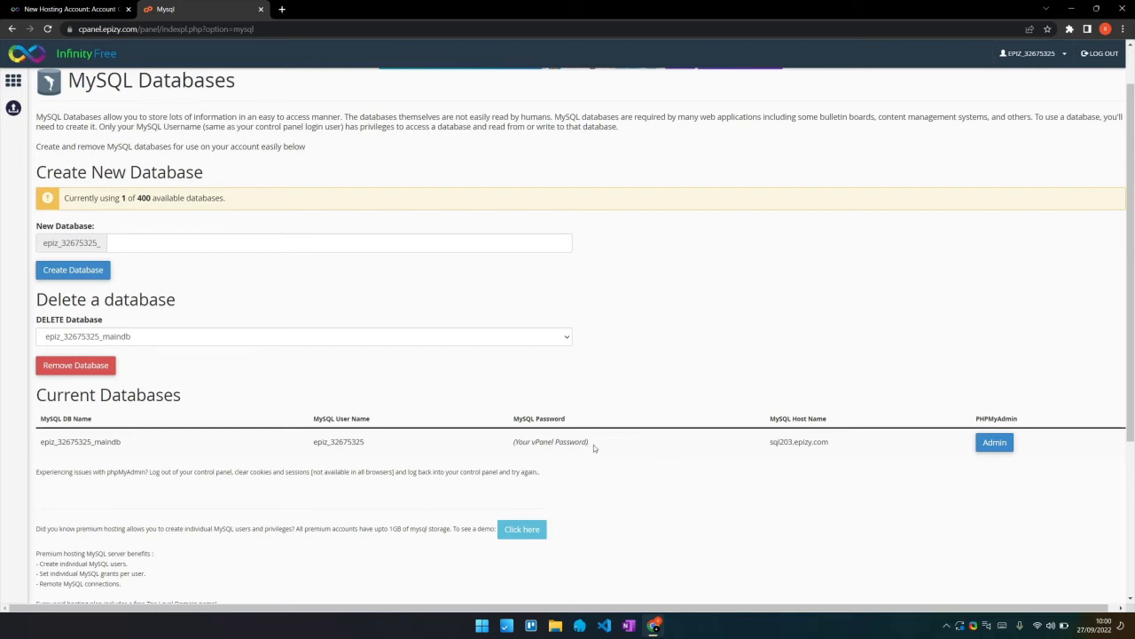
pyautogui.scroll(1, 397, 424)
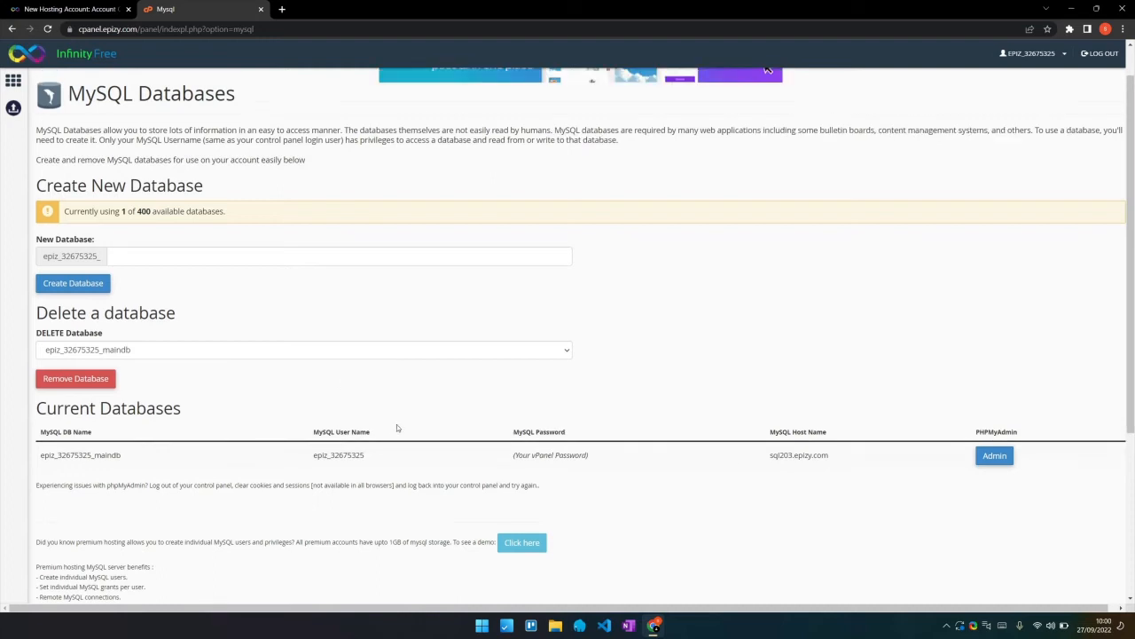
pyautogui.click(115, 16)
pyautogui.click(567, 401)
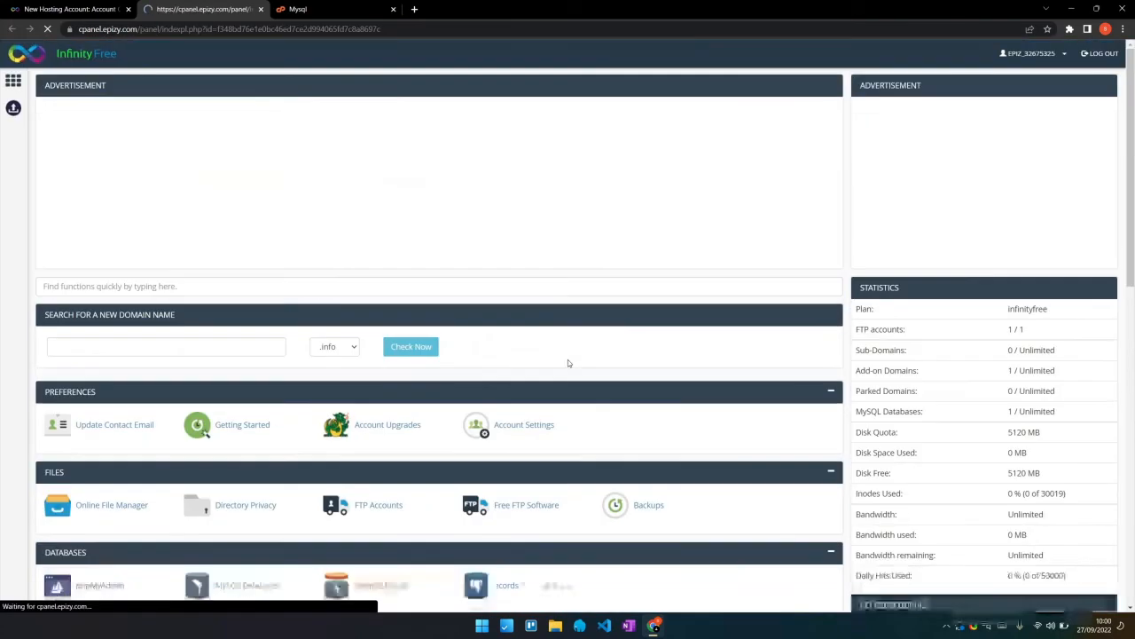
# Launch the Online File Manager (Monsta FTP) from the Files section
pyautogui.scroll(-1, 577, 346)
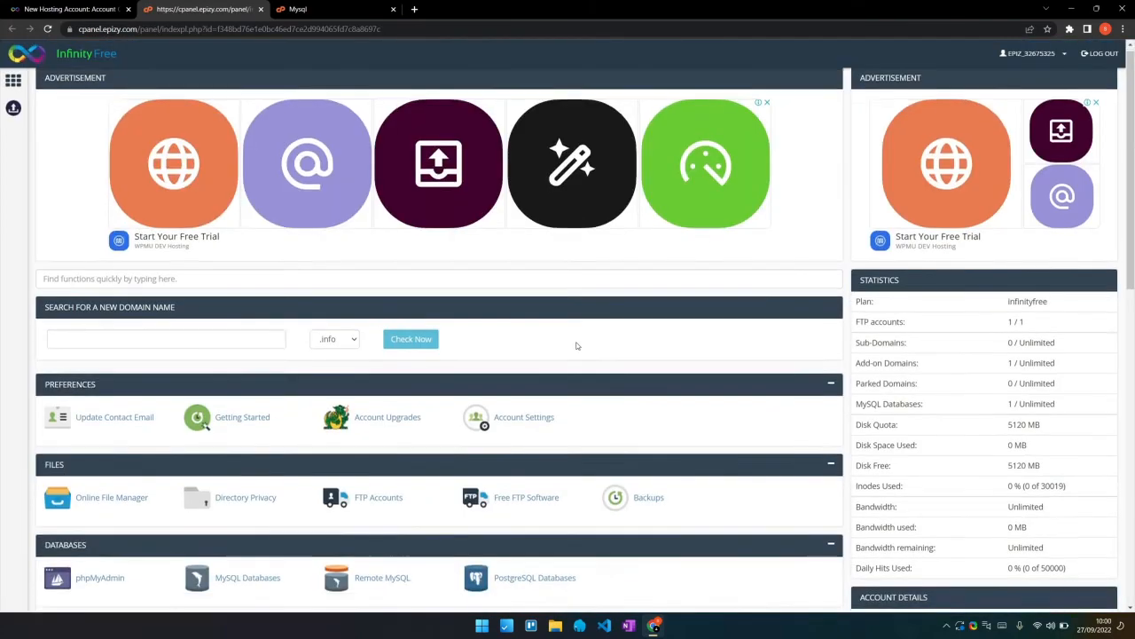
pyautogui.click(112, 450)
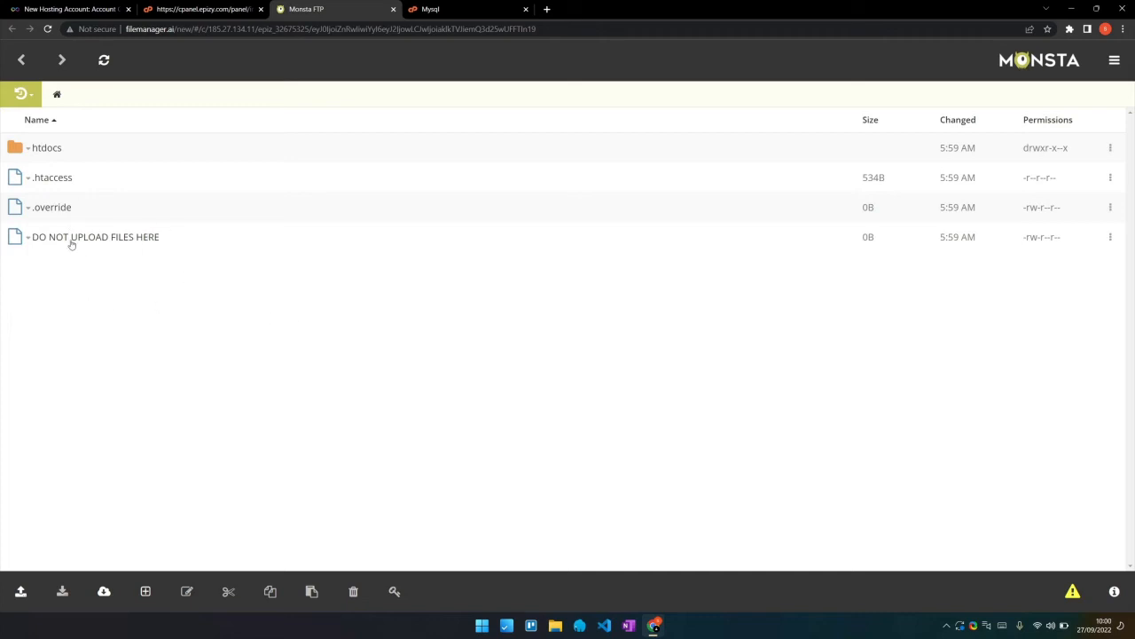
# Delete index2.html from the htdocs folder
pyautogui.click(49, 148)
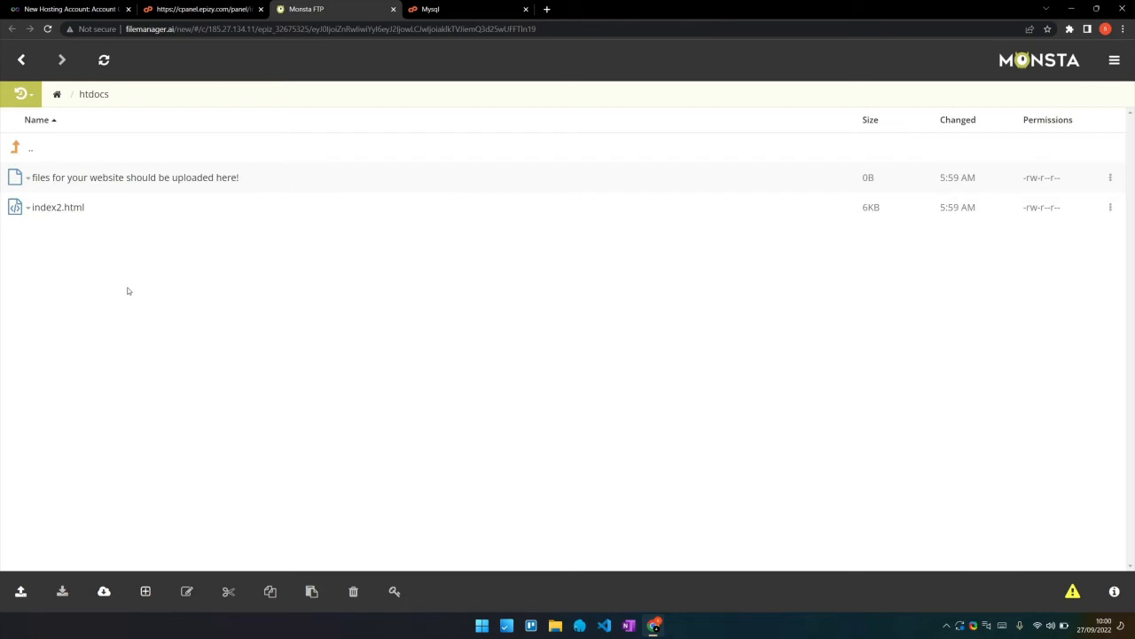
pyautogui.rightClick(54, 209)
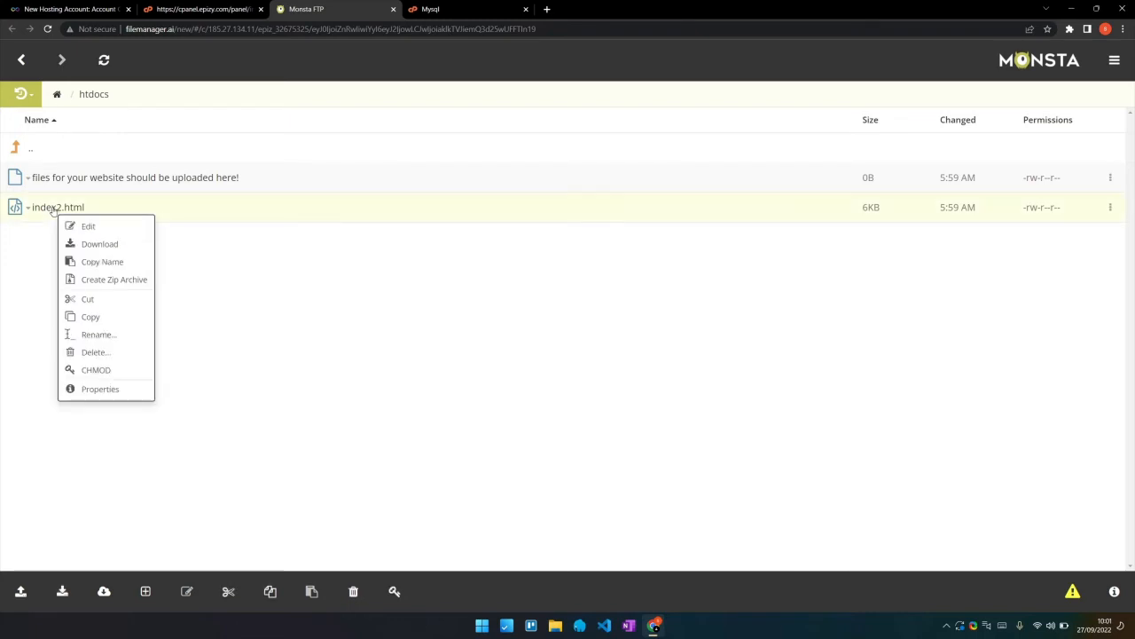
pyautogui.click(94, 354)
pyautogui.click(706, 134)
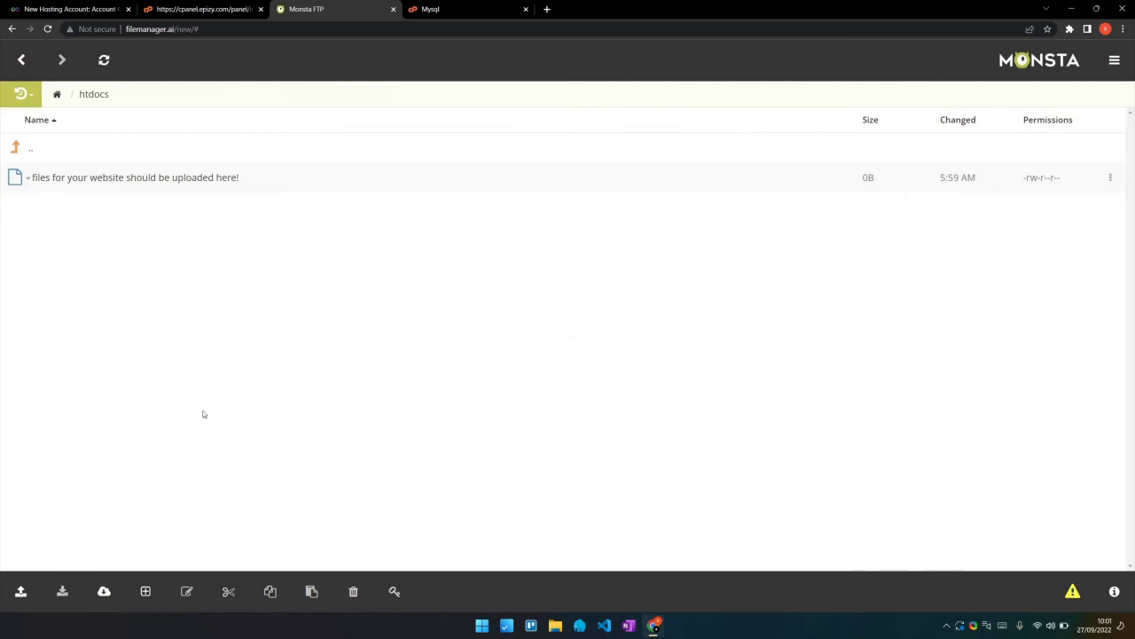
# Upload the site's PHP files into htdocs and bring up db.php's actions
pyautogui.click(20, 592)
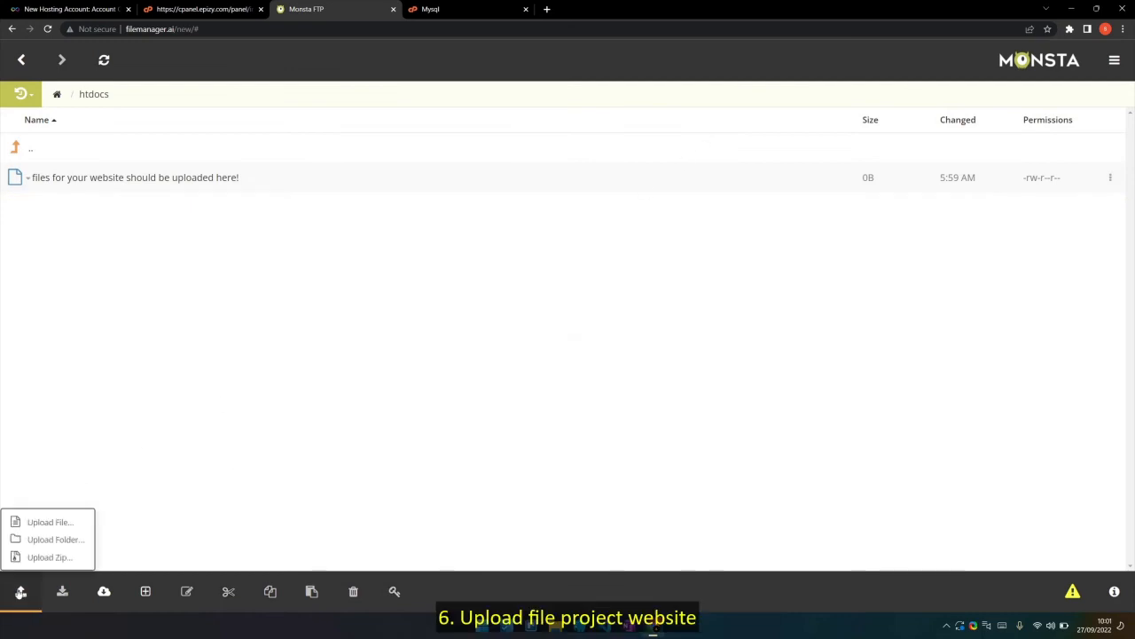
pyautogui.click(40, 528)
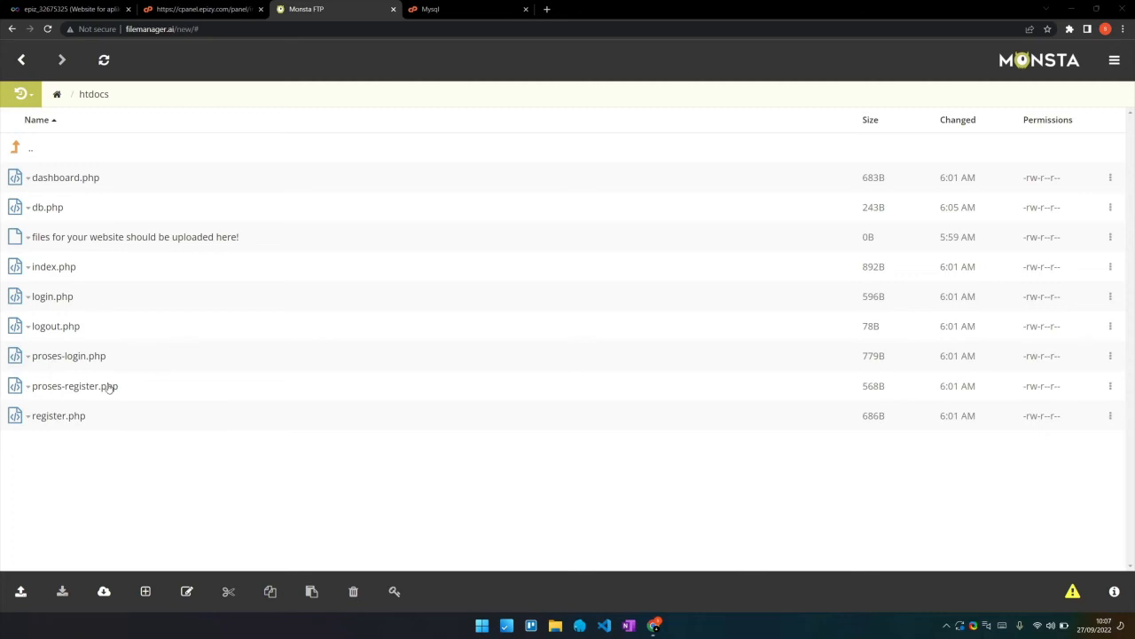
pyautogui.rightClick(50, 210)
# Paste the maindb MySQL user name over the $userDB value on line 4 of db.php
pyautogui.click(70, 228)
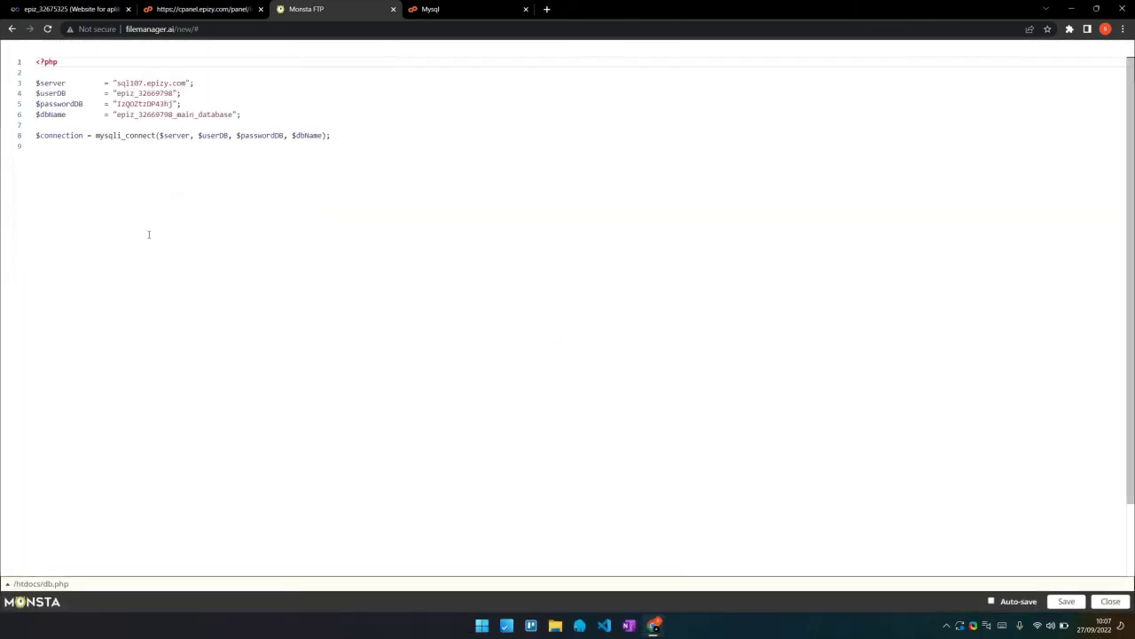
pyautogui.click(448, 7)
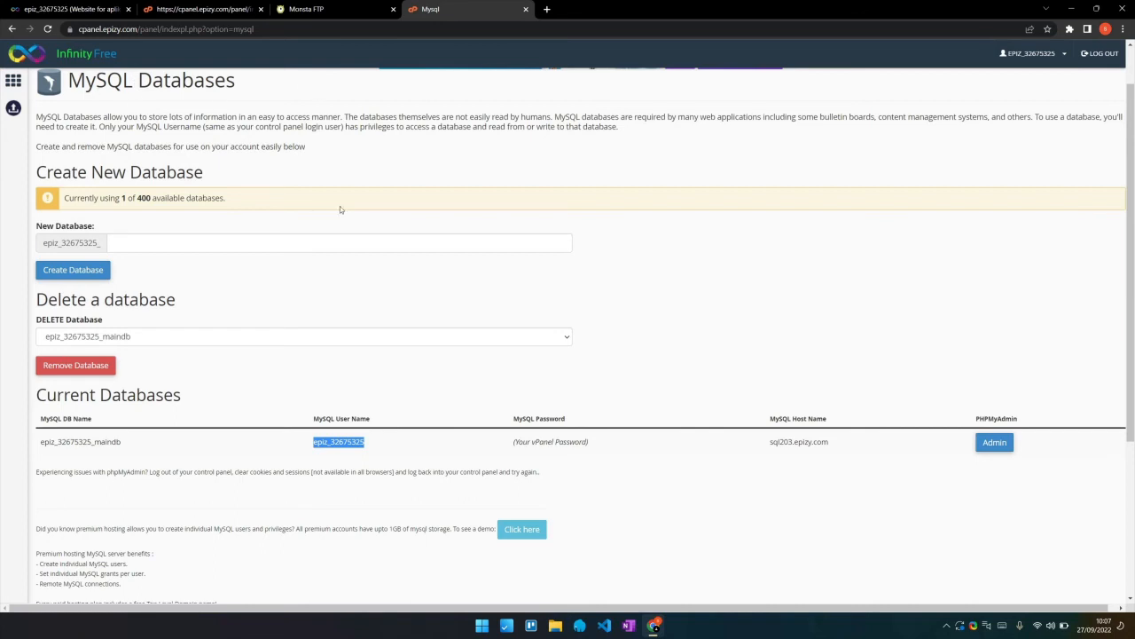
pyautogui.click(376, 446)
pyautogui.moveTo(371, 444); pyautogui.dragTo(313, 442)
pyautogui.hotkey('ctrl', 'c')
pyautogui.click(249, 9)
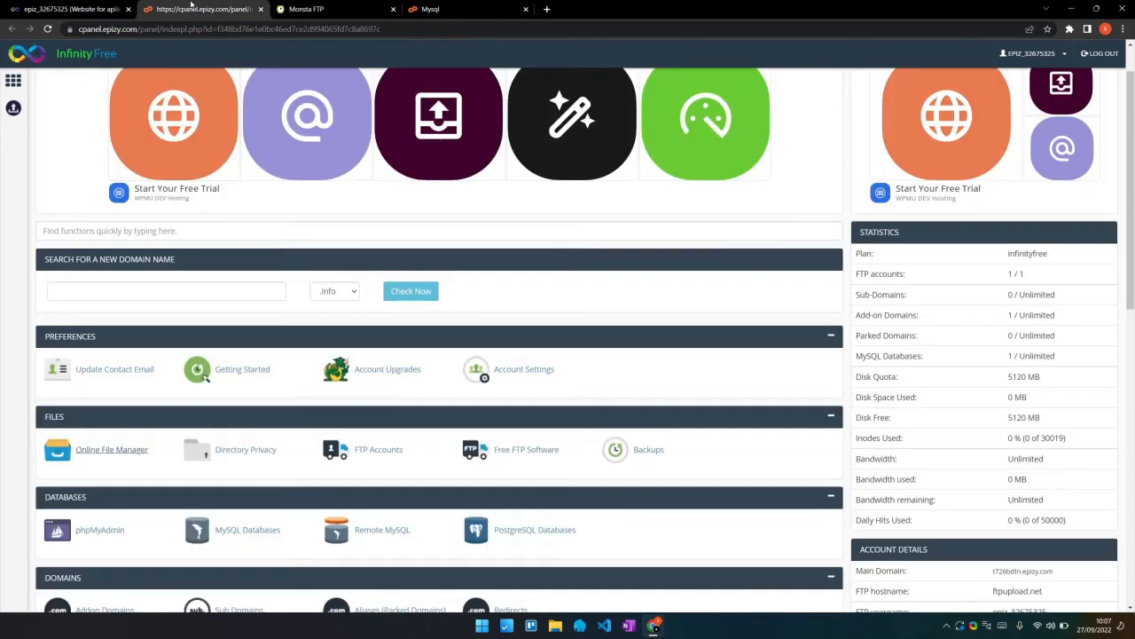
pyautogui.click(327, 12)
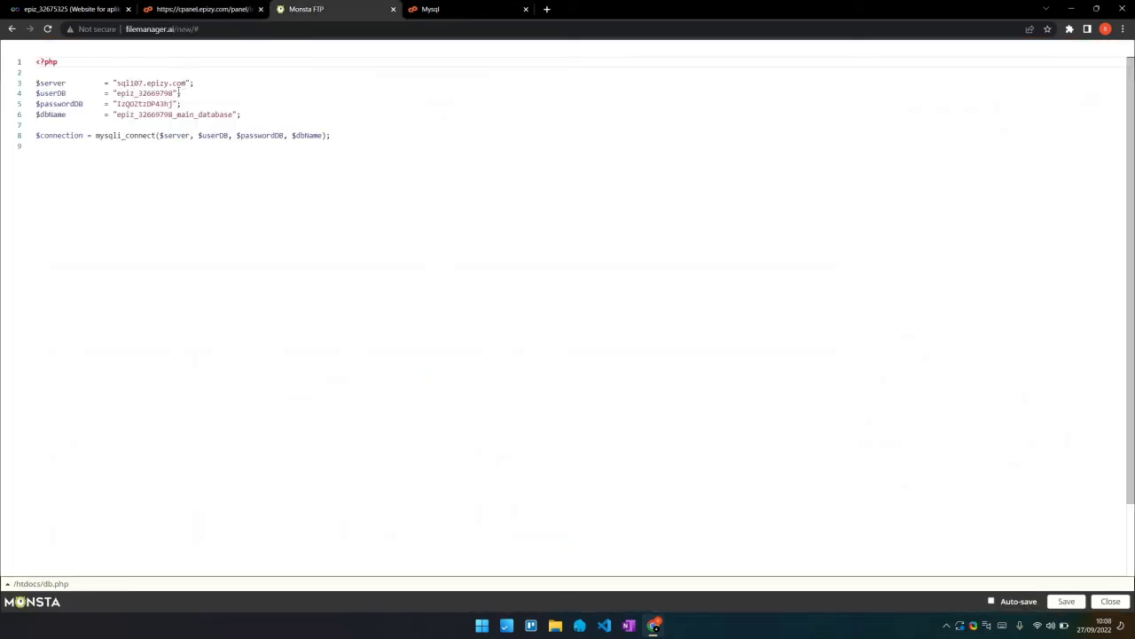
pyautogui.moveTo(173, 93); pyautogui.dragTo(117, 93)
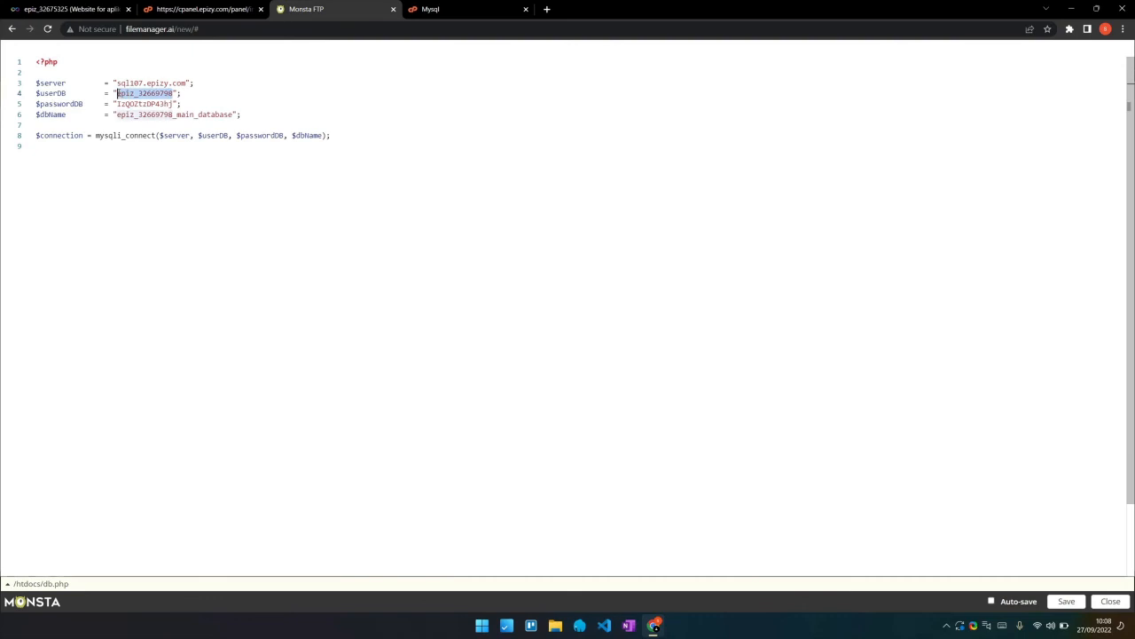
pyautogui.hotkey('ctrl', 'v')
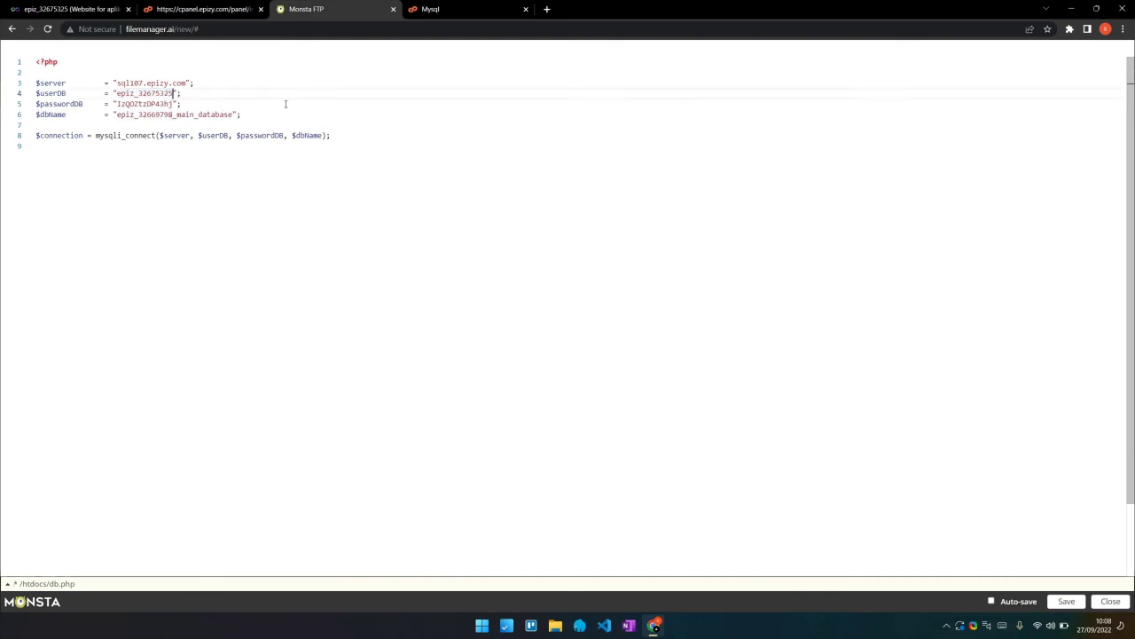
# Copy the hosting account password from the active account's details page
pyautogui.click(93, 11)
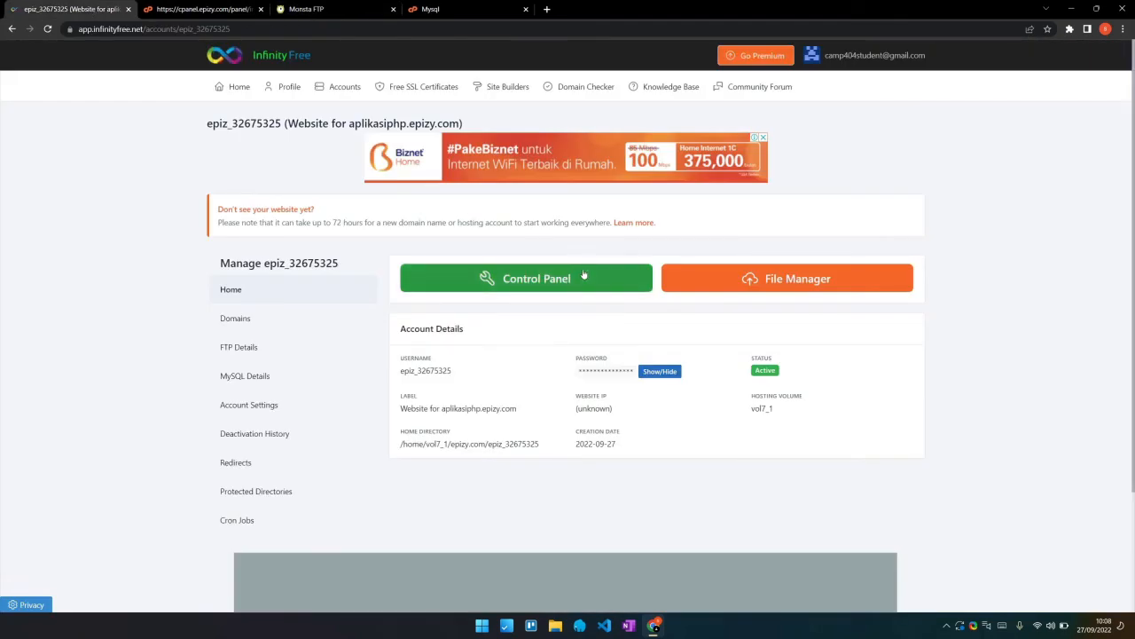
pyautogui.click(344, 89)
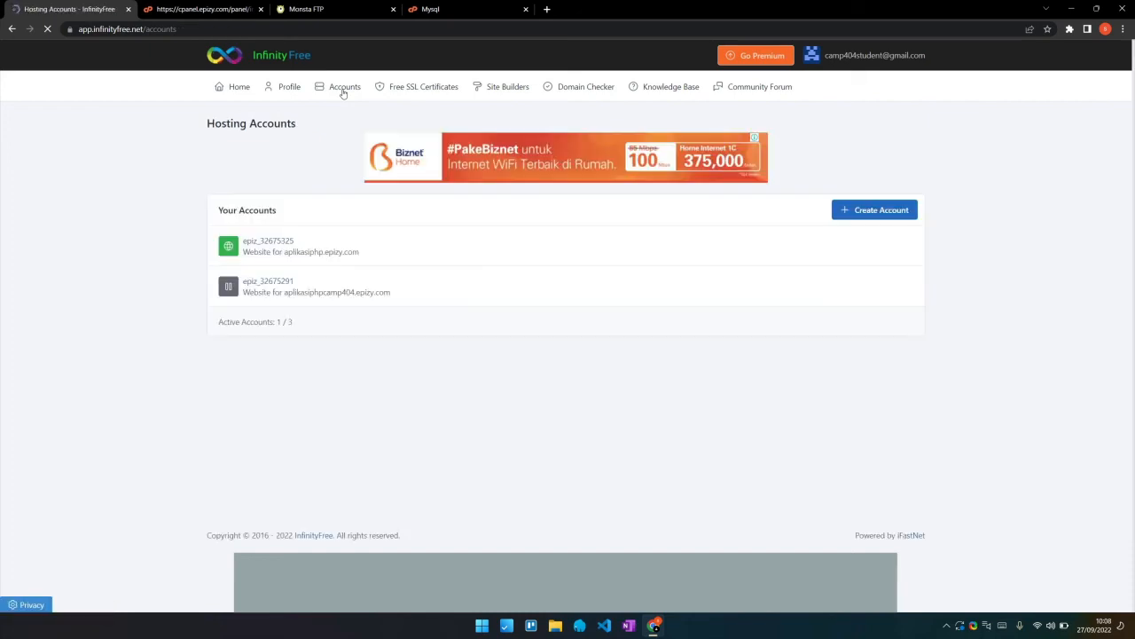
pyautogui.click(260, 246)
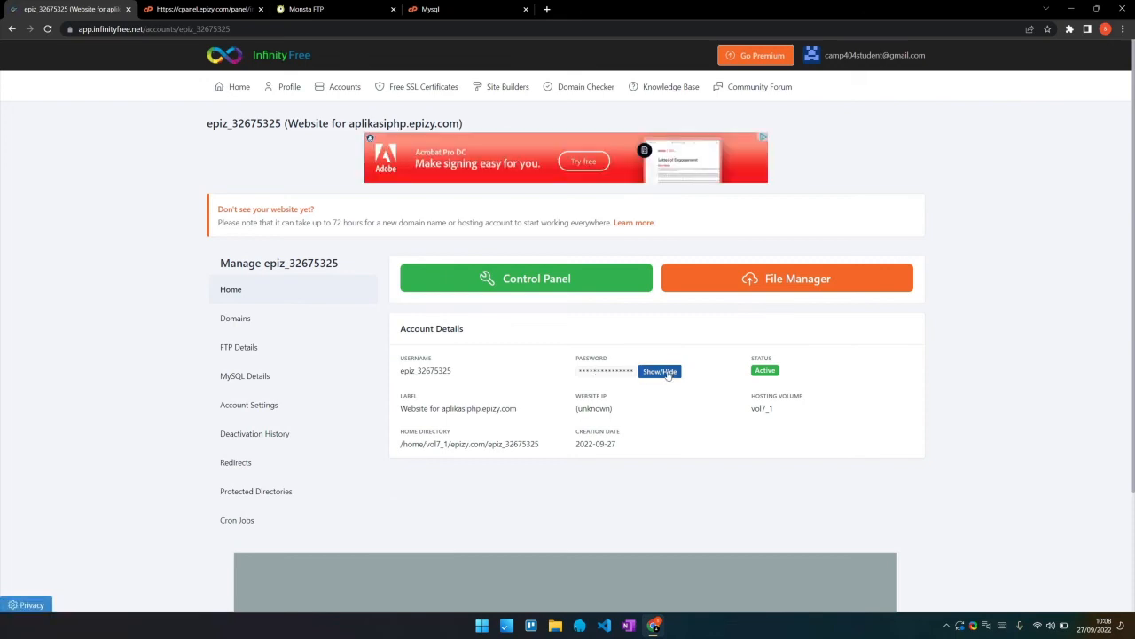
pyautogui.moveTo(579, 374); pyautogui.dragTo(633, 375)
pyautogui.hotkey('ctrl', 'c')
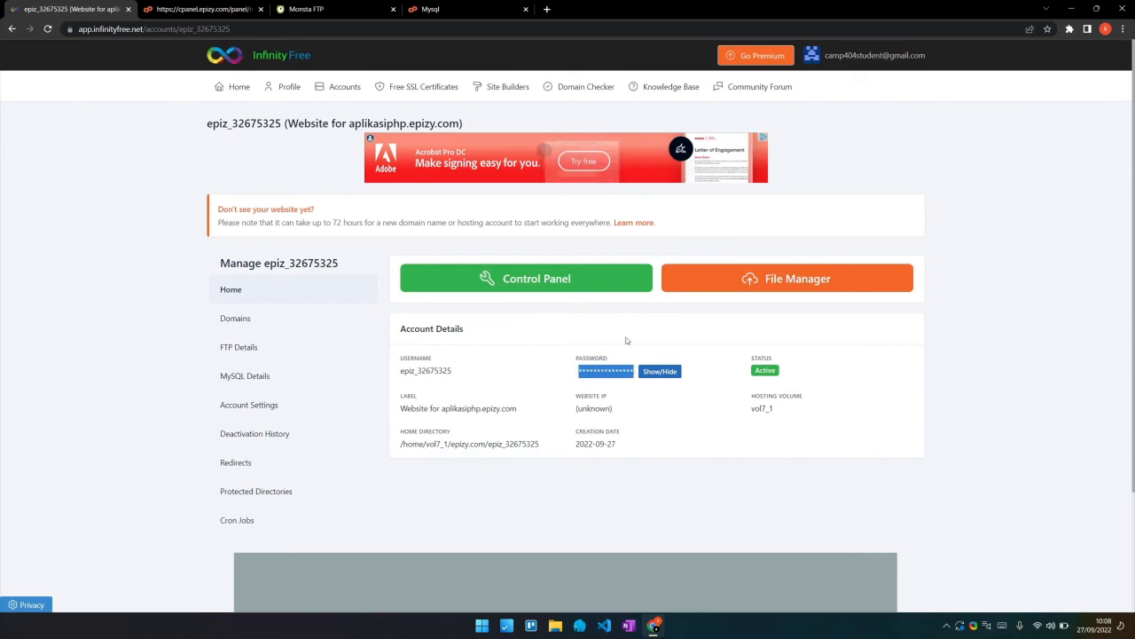
pyautogui.click(233, 5)
pyautogui.click(426, 6)
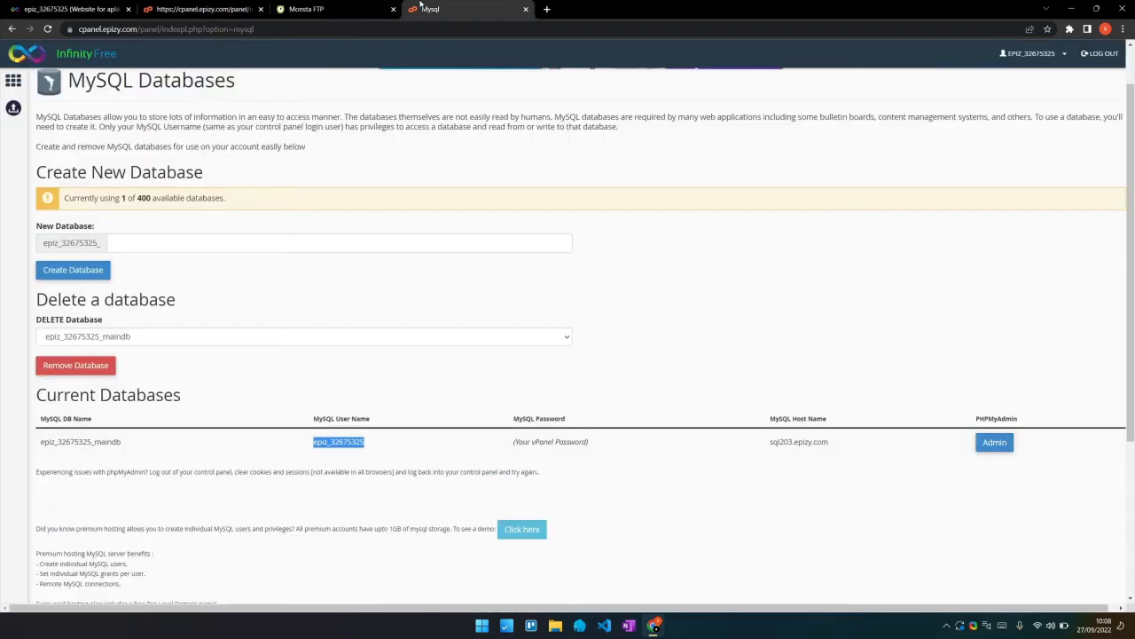
# Reveal the account password and paste it as $passwordDB on line 5, fixing the quotes
pyautogui.click(330, 5)
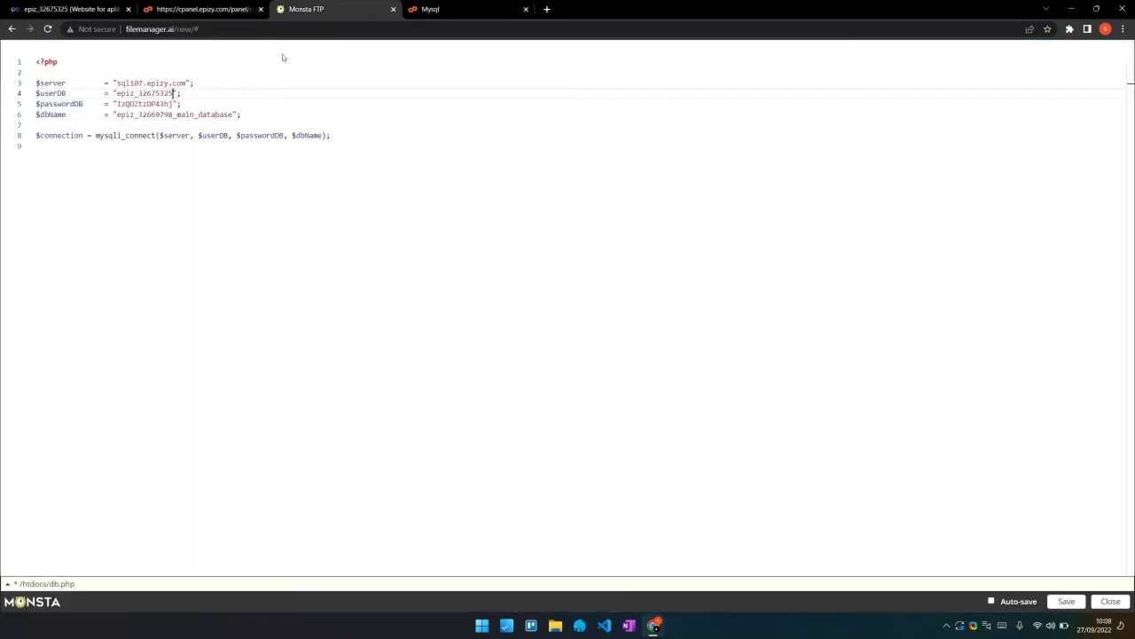
pyautogui.doubleClick(151, 102)
pyautogui.hotkey('ctrl', 'v')
pyautogui.click(75, 9)
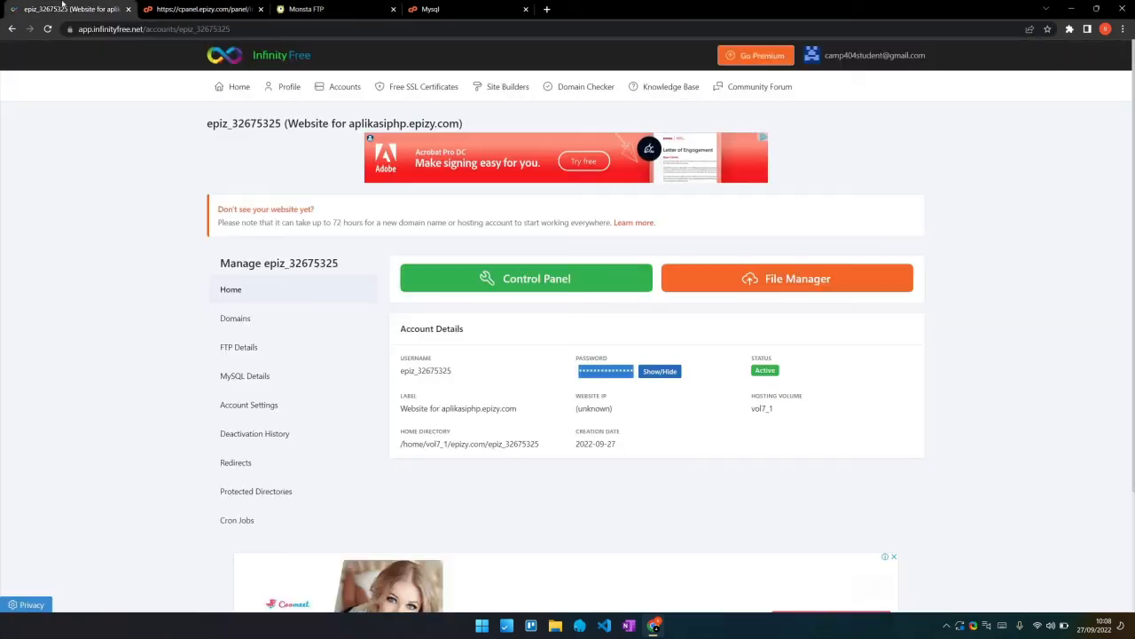
pyautogui.click(656, 370)
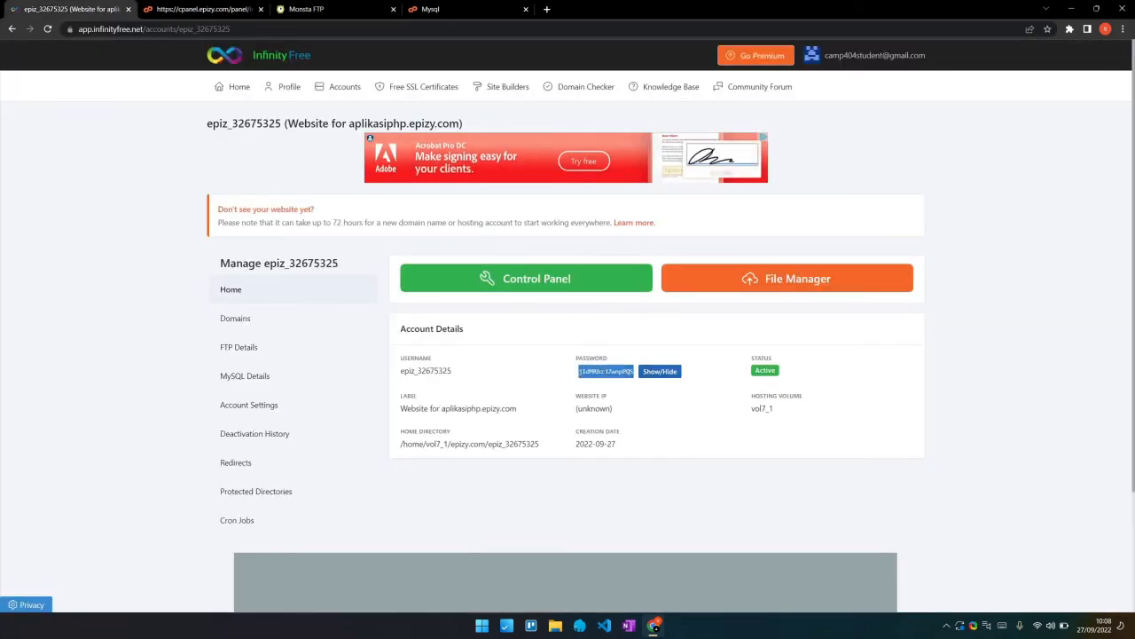
pyautogui.click(234, 10)
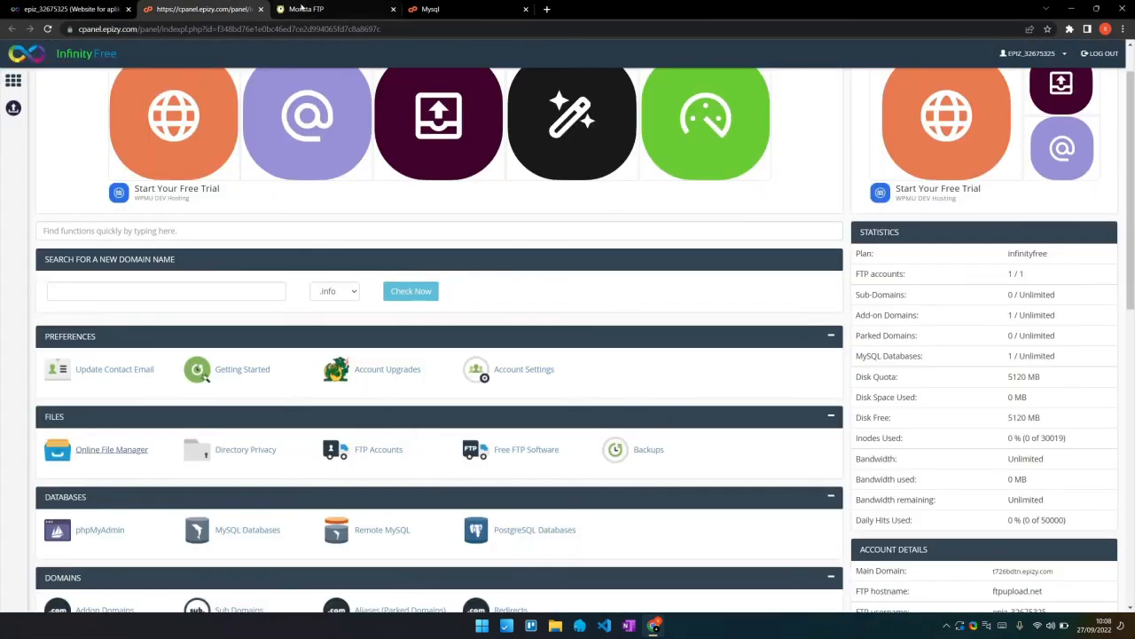
pyautogui.click(324, 6)
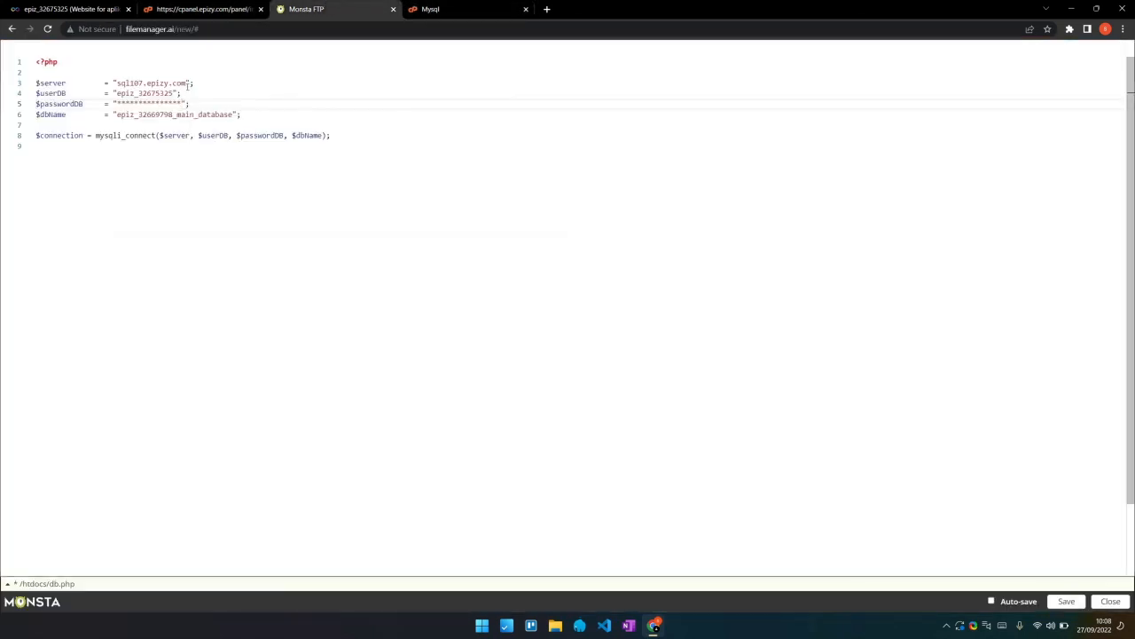
pyautogui.doubleClick(143, 103)
pyautogui.hotkey('ctrl', 'v')
pyautogui.write('"')
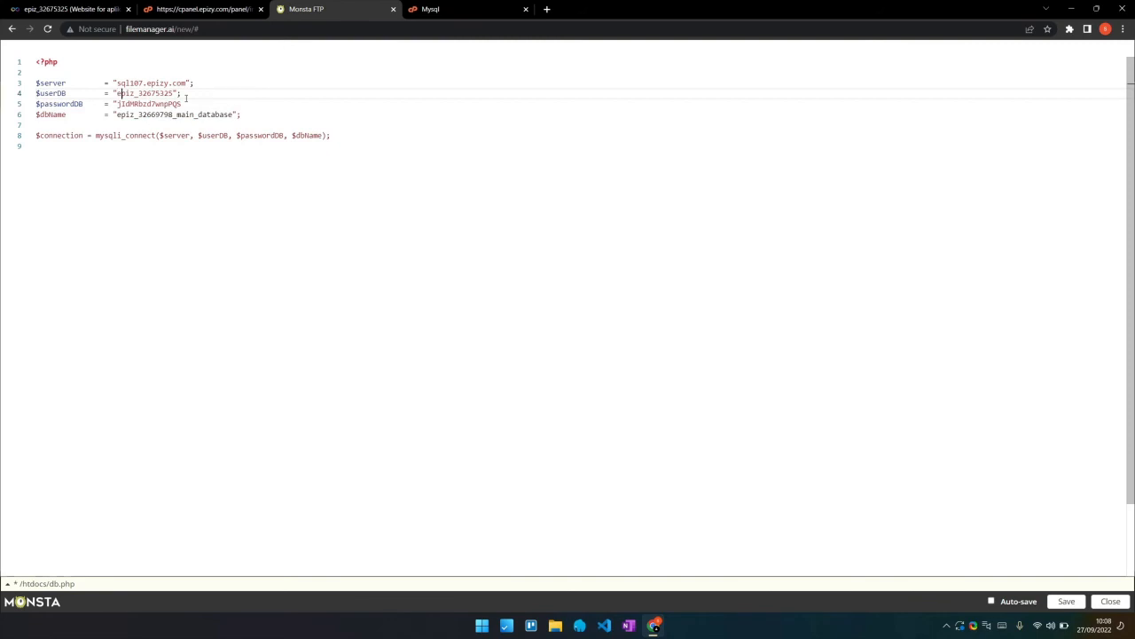
pyautogui.click(188, 105)
pyautogui.write('";')
# Copy the full maindb database name from the MySQL Databases page
pyautogui.hotkey('ctrl', 'Tab')
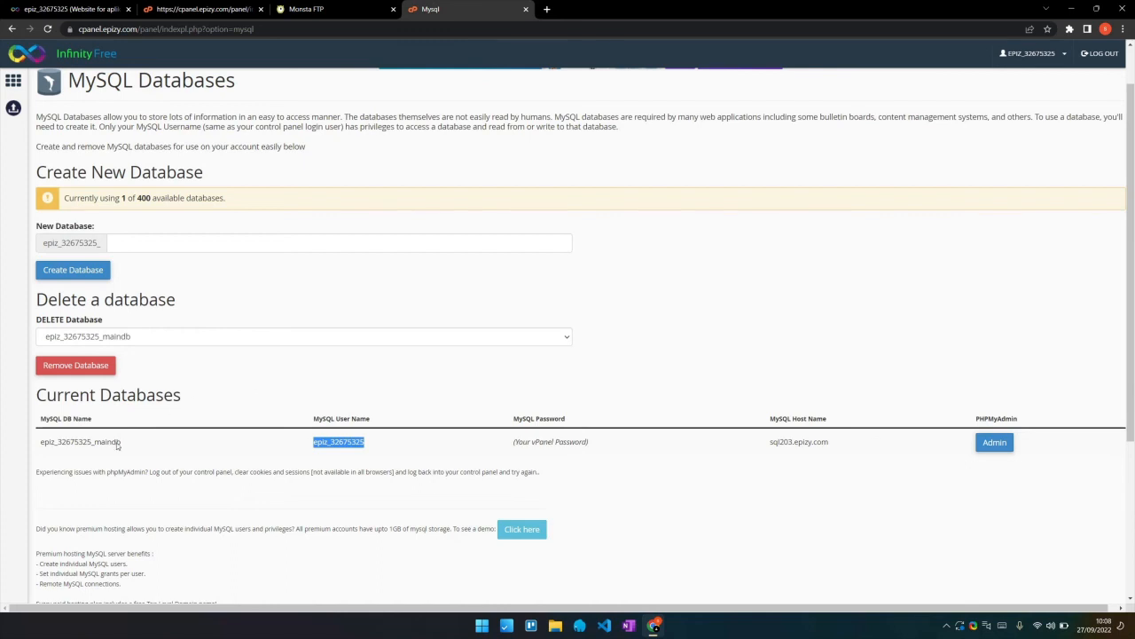
pyautogui.moveTo(132, 445); pyautogui.dragTo(40, 441)
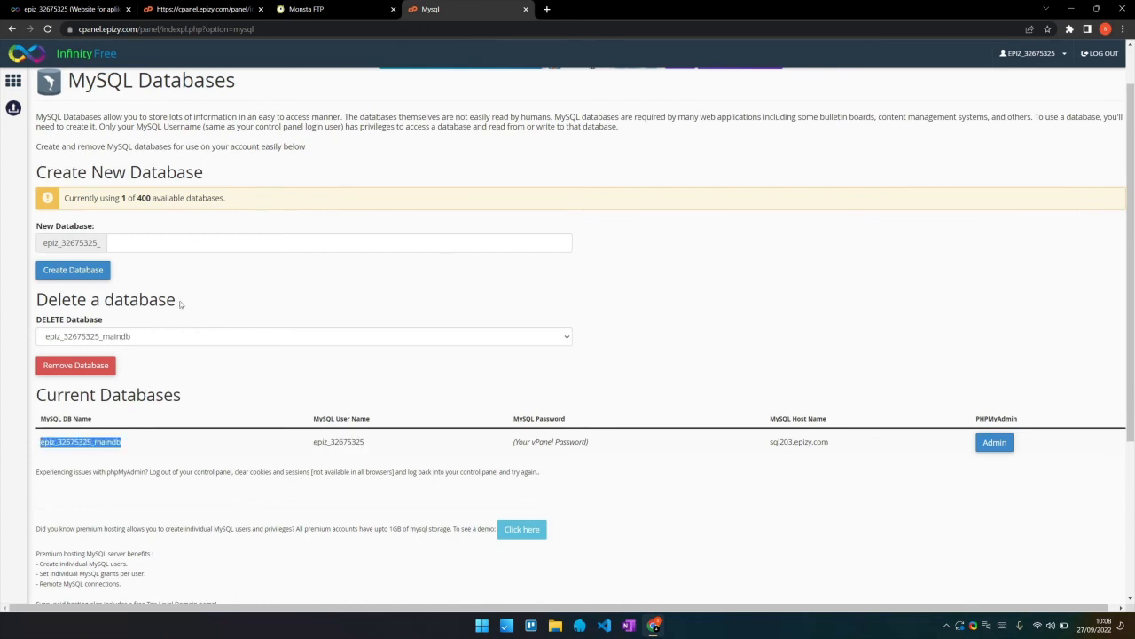
pyautogui.click(156, 7)
pyautogui.click(280, 8)
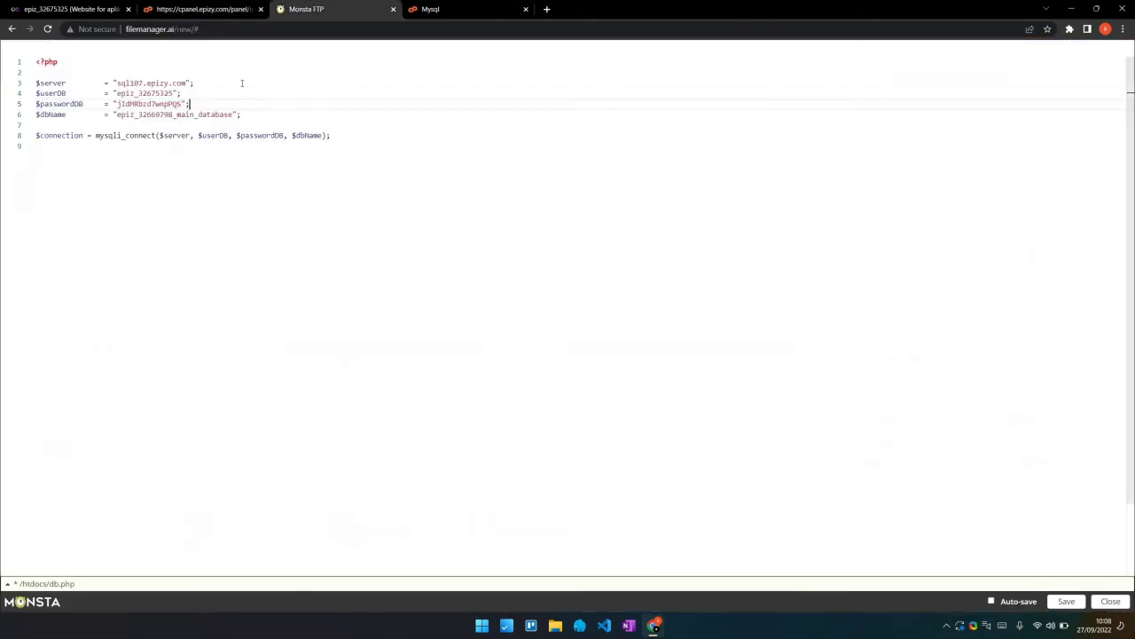
# Update db.php with server sql203.epizy.com and the full maindb database name, then save it
pyautogui.moveTo(234, 114); pyautogui.dragTo(117, 114)
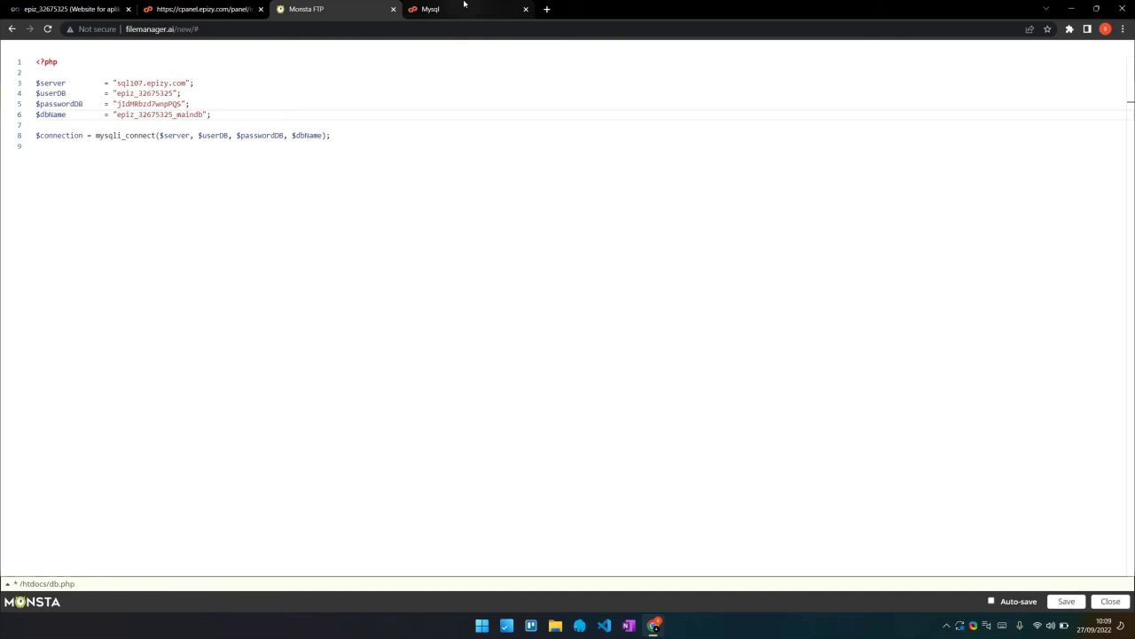
pyautogui.click(444, 9)
pyautogui.click(832, 443)
pyautogui.moveTo(832, 444); pyautogui.dragTo(768, 442)
pyautogui.hotkey('ctrl', 'c')
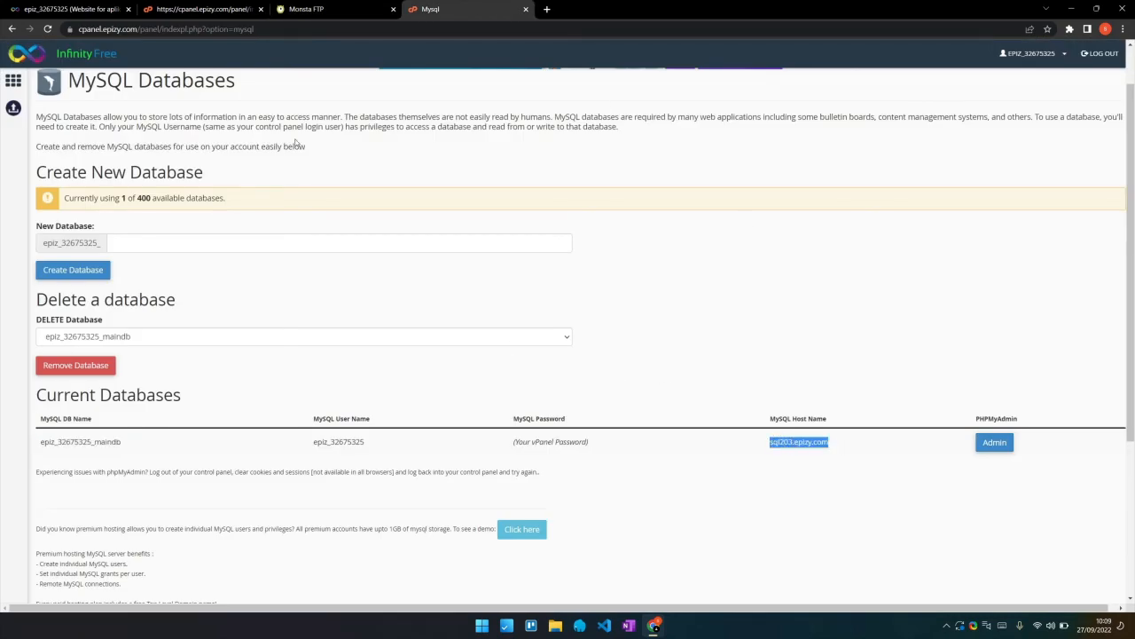
pyautogui.click(186, 7)
pyautogui.click(324, 8)
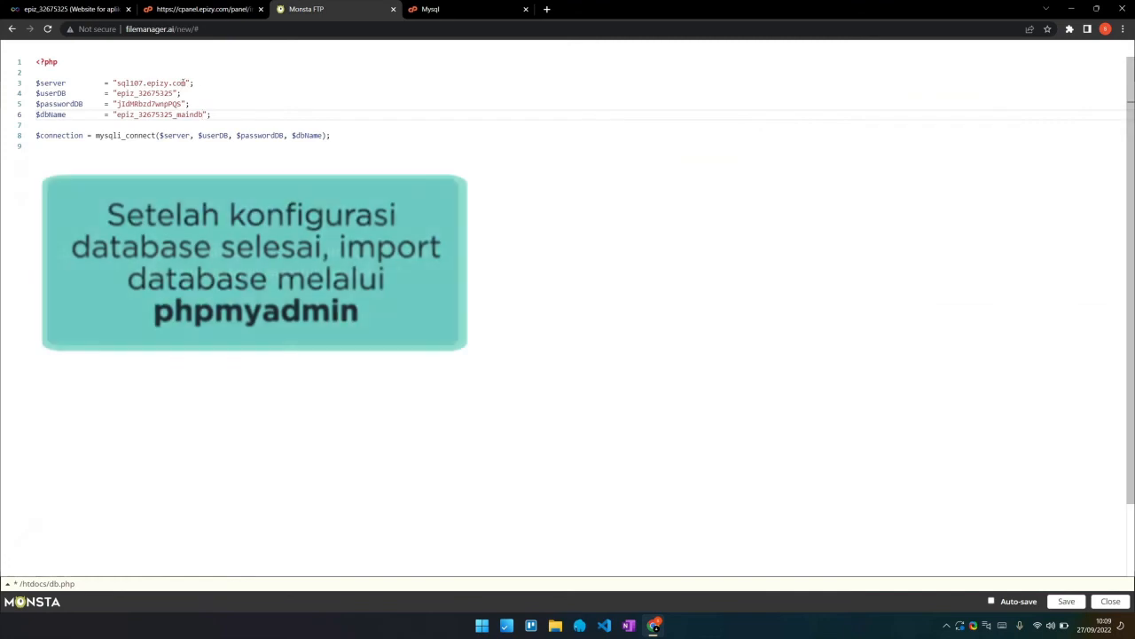
pyautogui.moveTo(172, 82); pyautogui.dragTo(117, 83)
pyautogui.hotkey('ctrl', 'v')
pyautogui.click(278, 102)
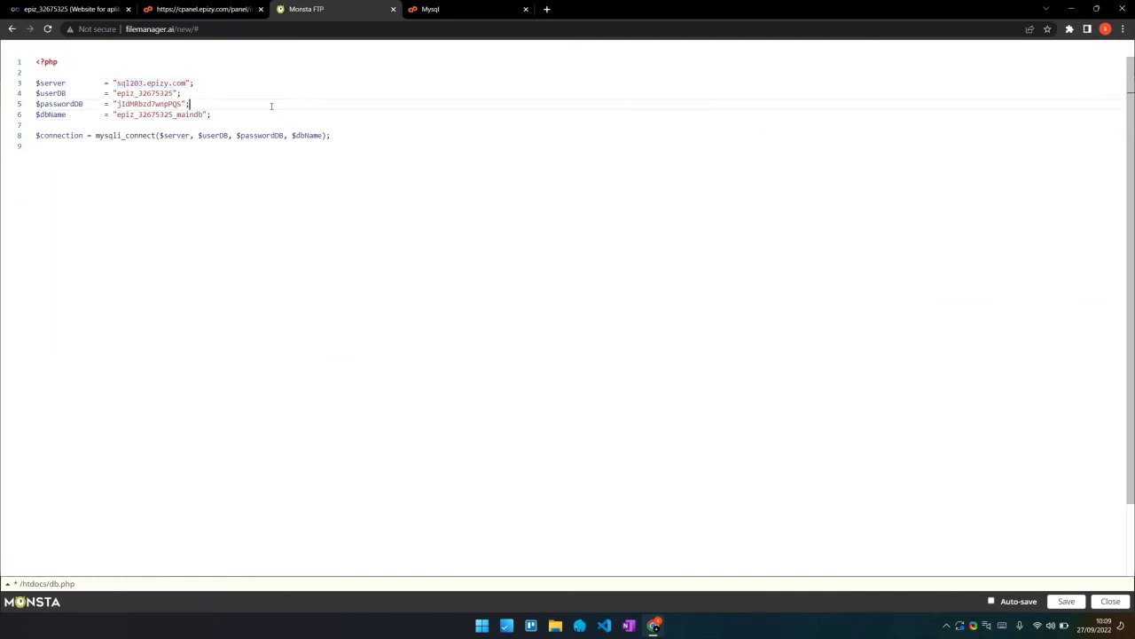
pyautogui.click(1067, 602)
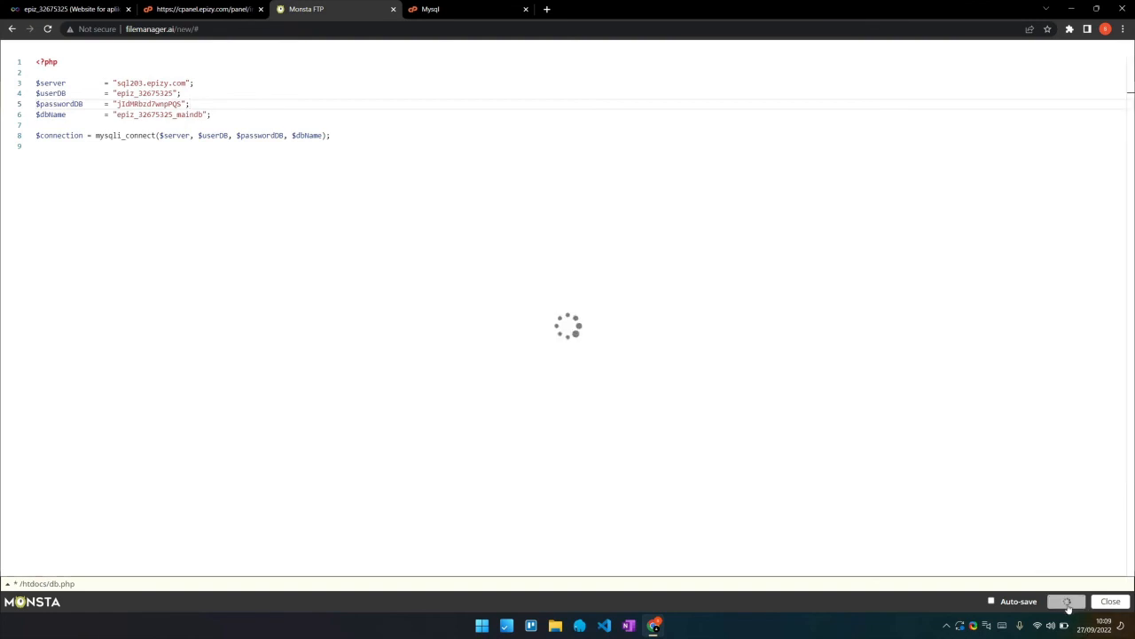
# Open the domain aplikasiphp.epizy.com in a new tab from the hosting account page
pyautogui.click(64, 9)
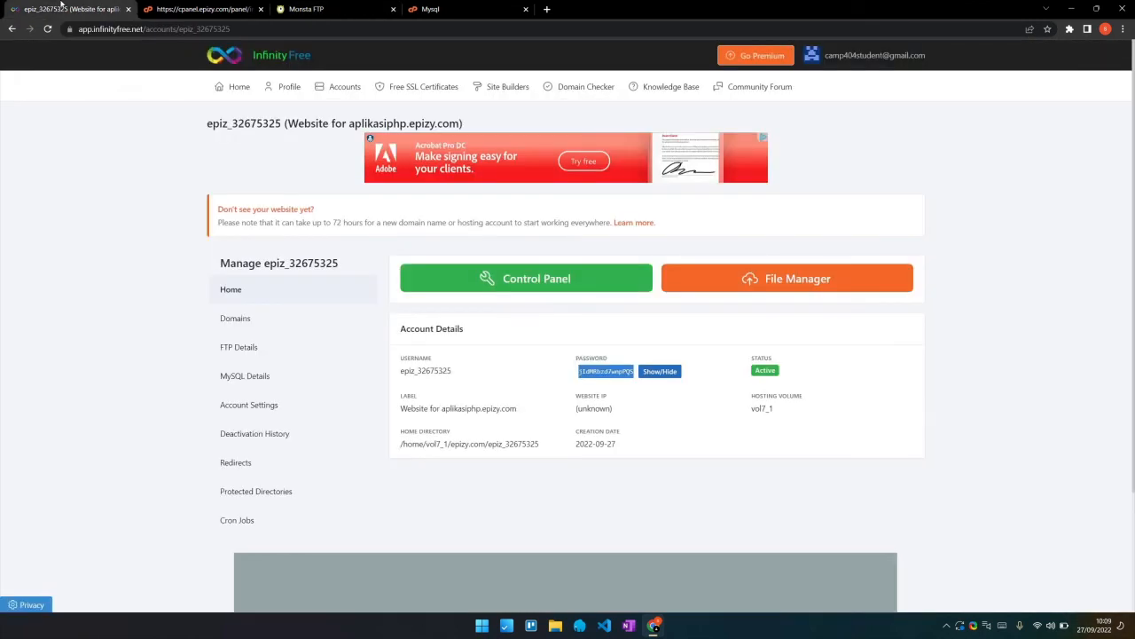
pyautogui.click(659, 398)
pyautogui.moveTo(517, 409); pyautogui.dragTo(441, 409)
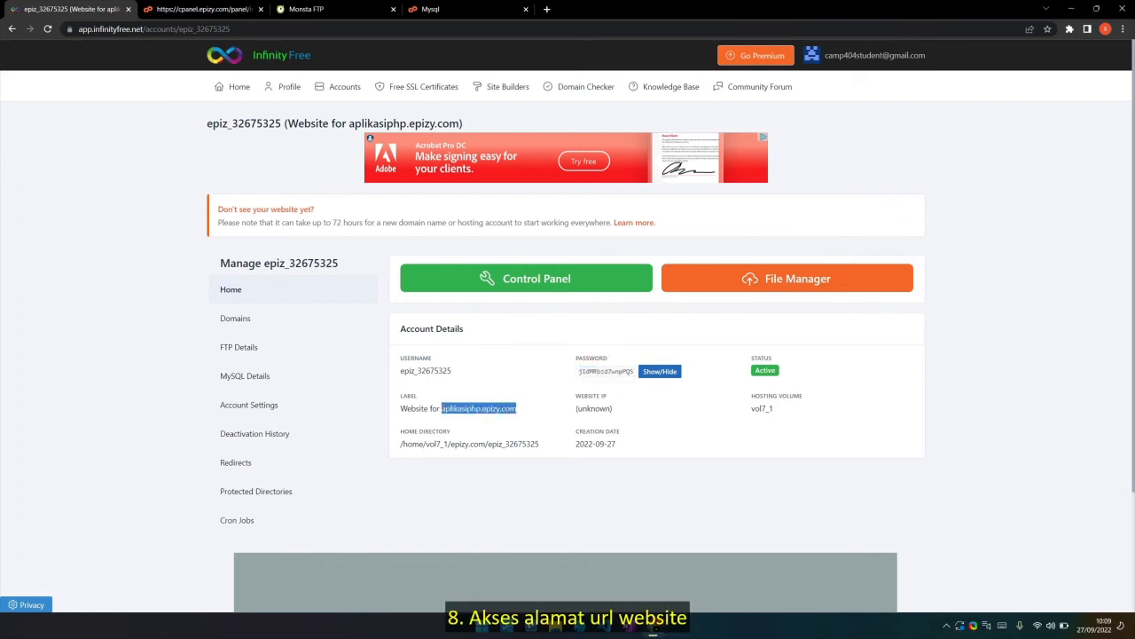
pyautogui.rightClick(461, 408)
pyautogui.click(481, 448)
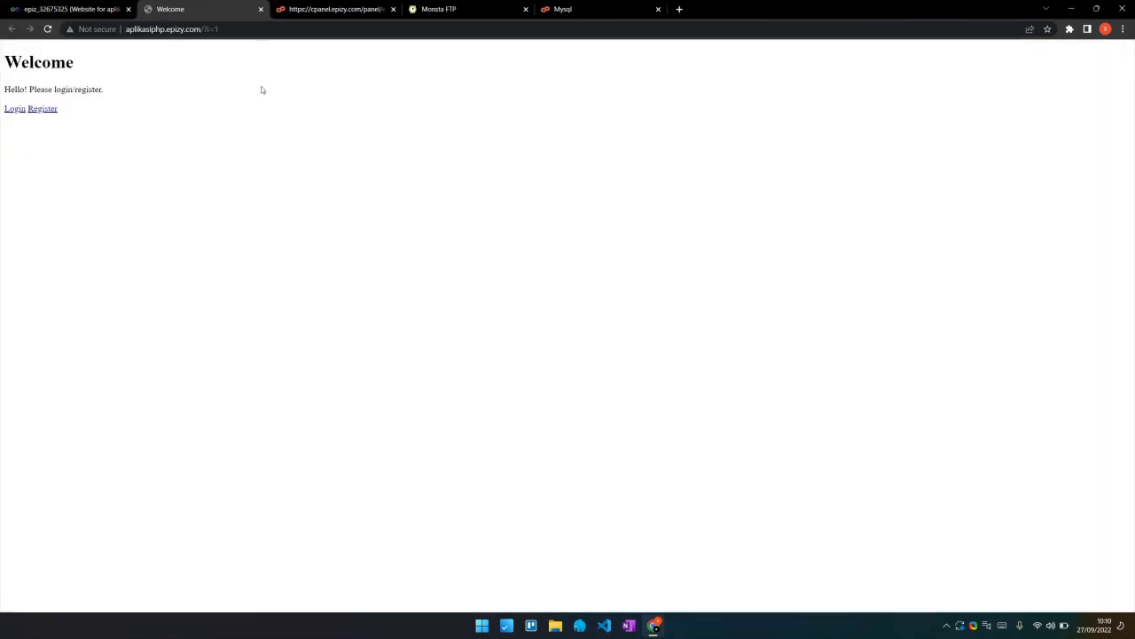
# Fill the live site's registration form with a test name, email and password
pyautogui.click(18, 109)
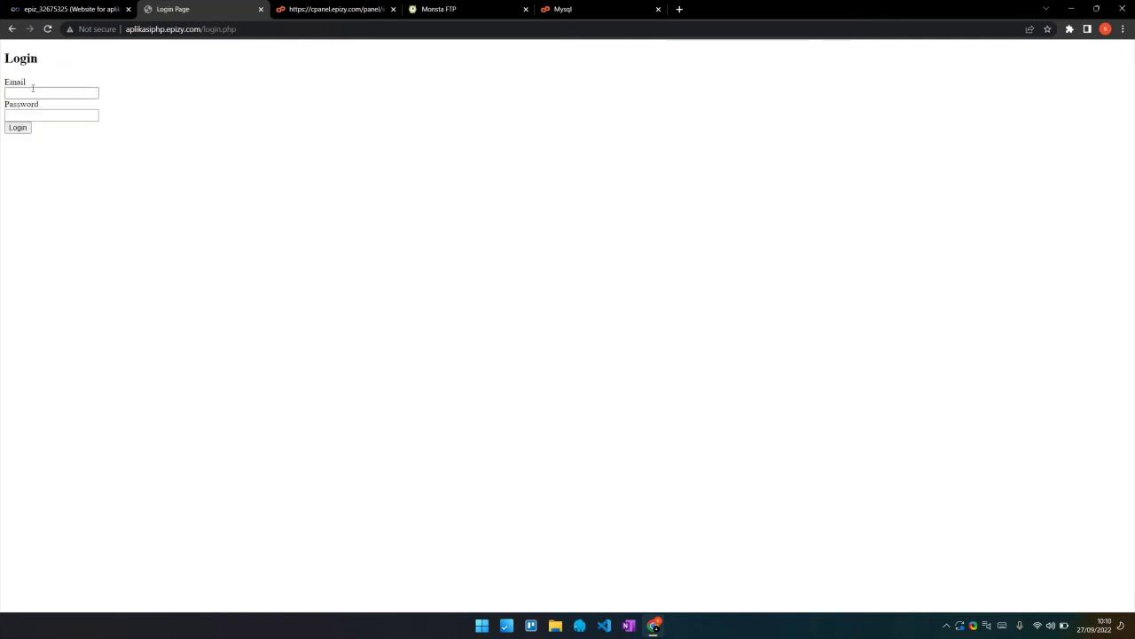
pyautogui.click(30, 89)
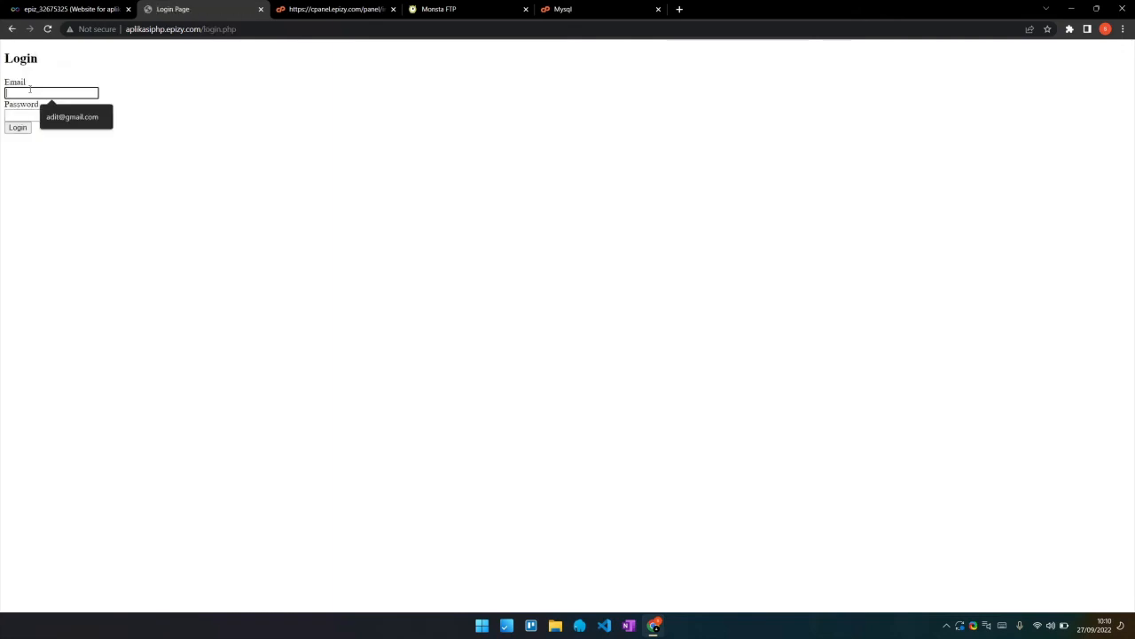
pyautogui.click(11, 29)
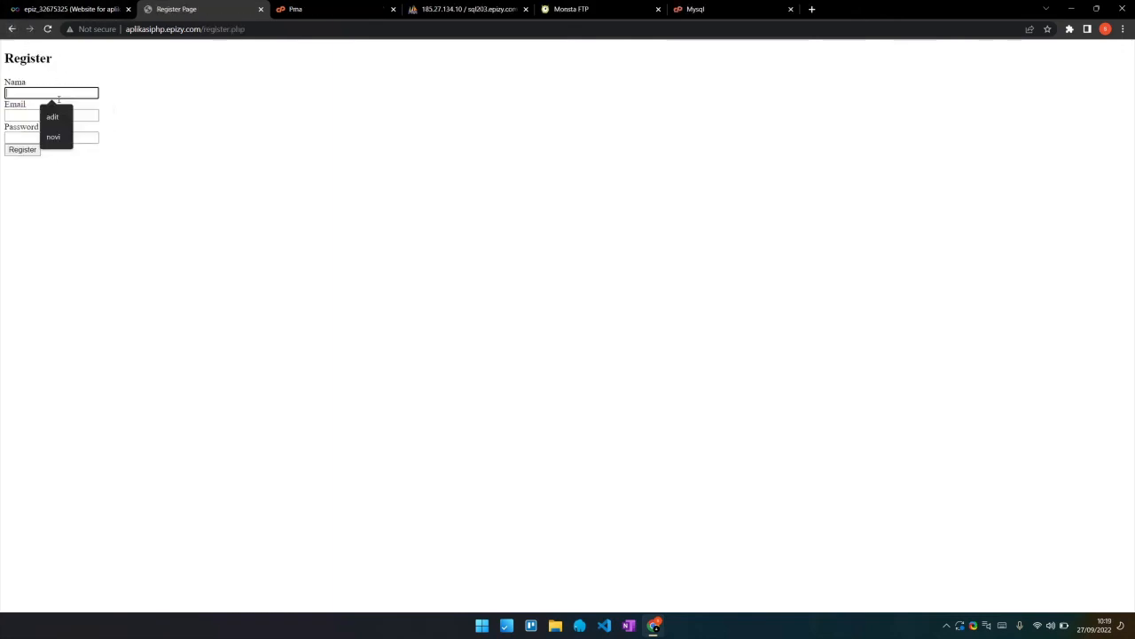
pyautogui.write('ad')
pyautogui.click(51, 115)
pyautogui.click(48, 116)
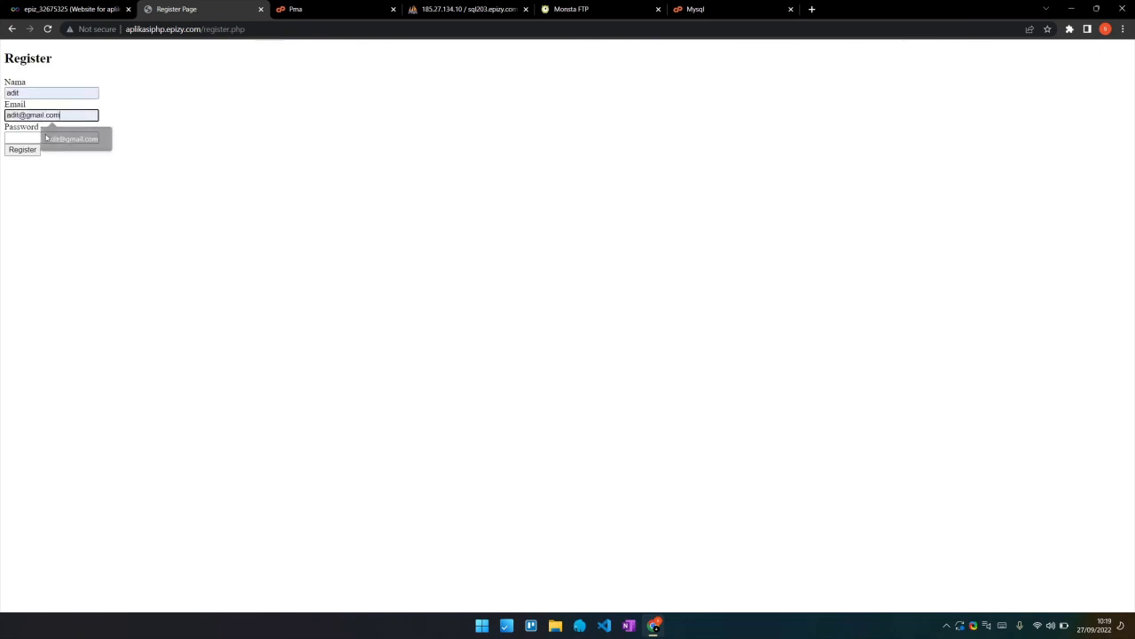
pyautogui.click(44, 135)
pyautogui.click(41, 135)
pyautogui.write('•••••••')
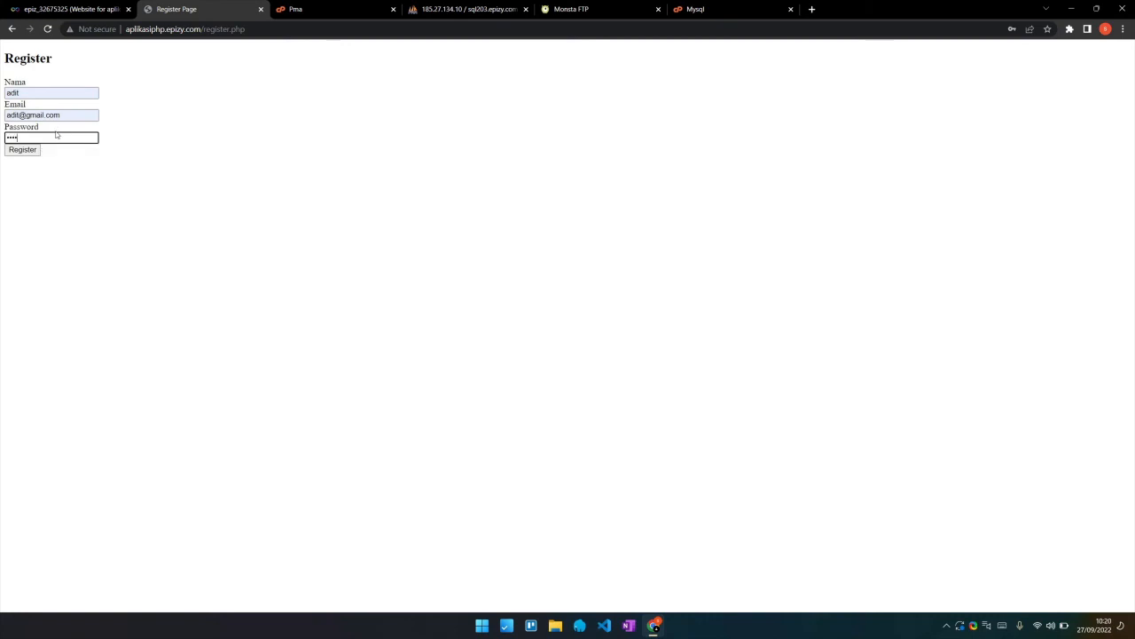
# Submit the registration and reload the siswa table in phpMyAdmin to see the new user
pyautogui.click(30, 151)
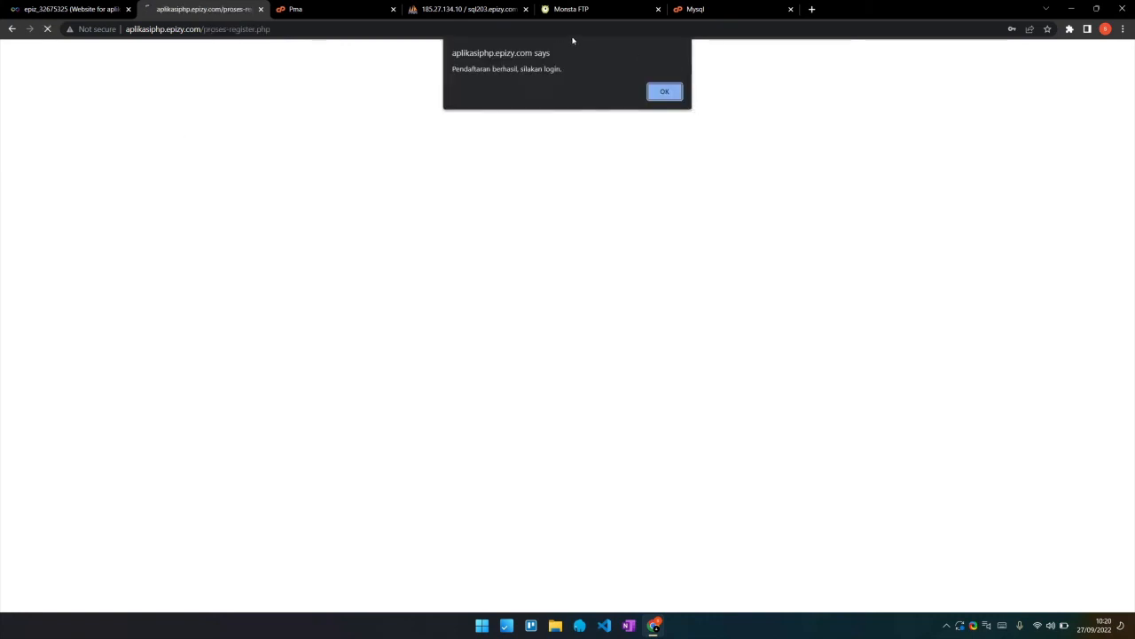
pyautogui.click(482, 7)
pyautogui.press('F5')
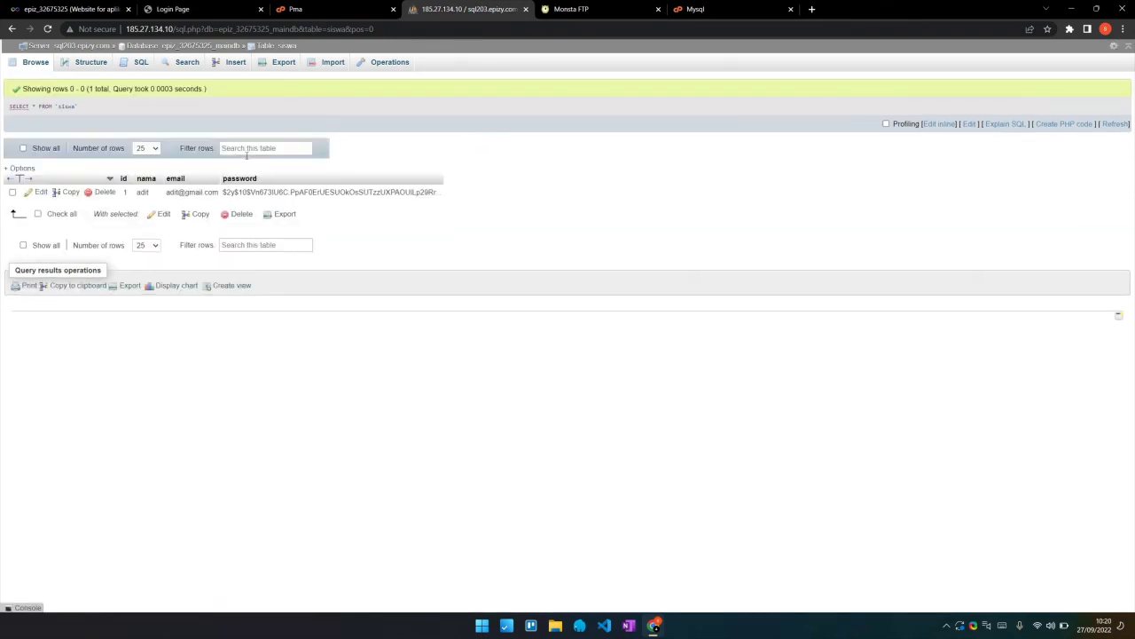
# Log in with the registered email and its password, dismiss the success alert, and decline saving the password
pyautogui.click(206, 7)
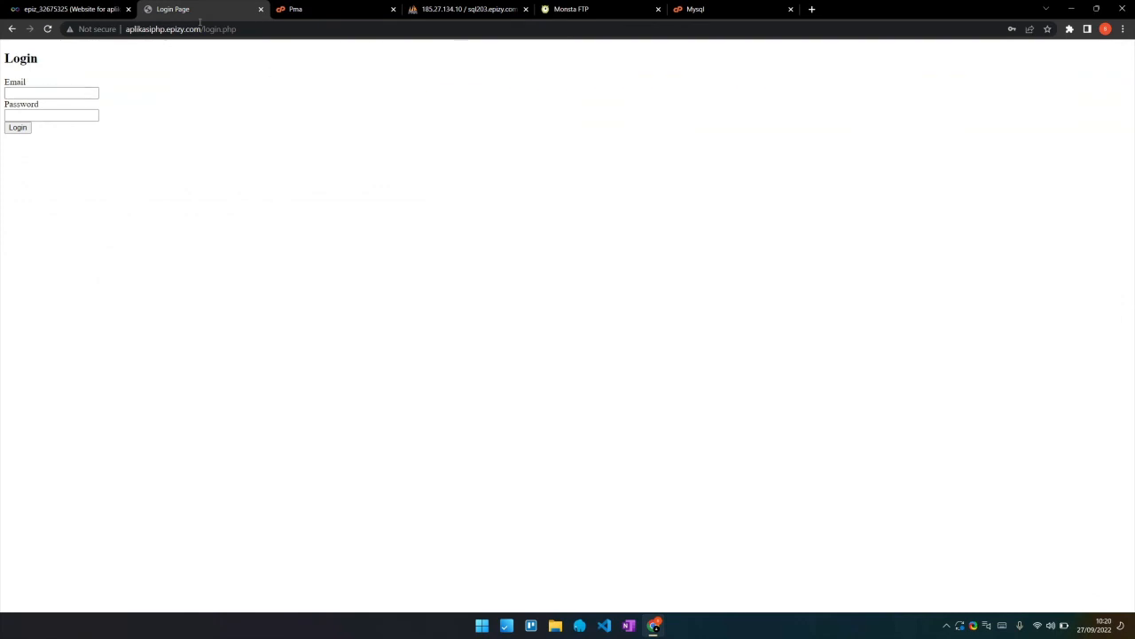
pyautogui.click(40, 96)
pyautogui.click(41, 116)
pyautogui.click(40, 117)
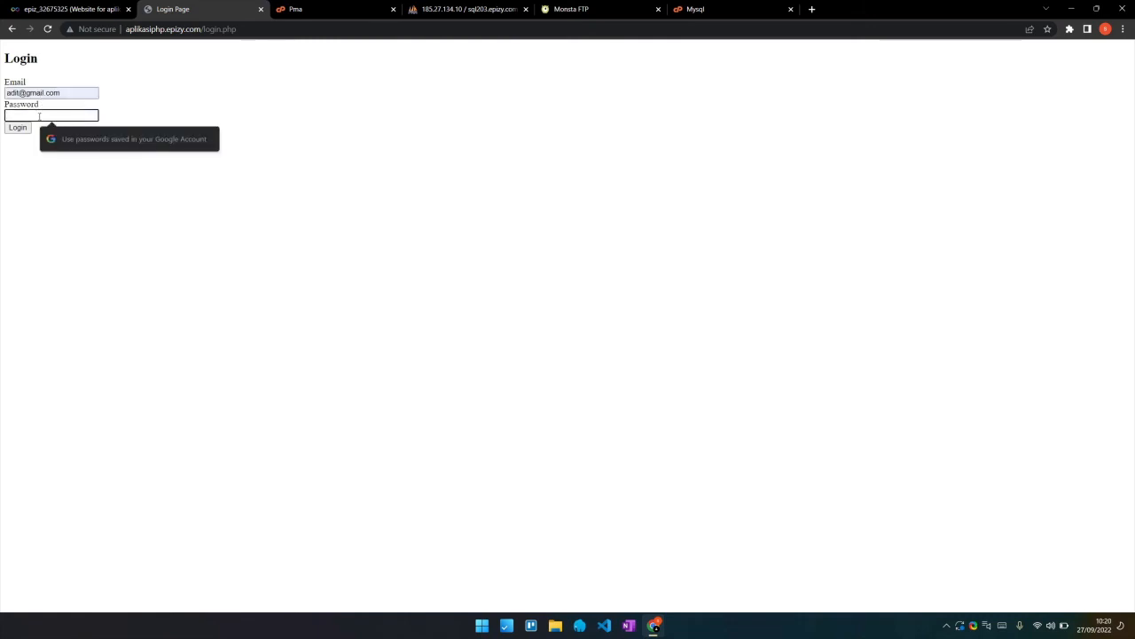
pyautogui.write('12345')
pyautogui.click(18, 128)
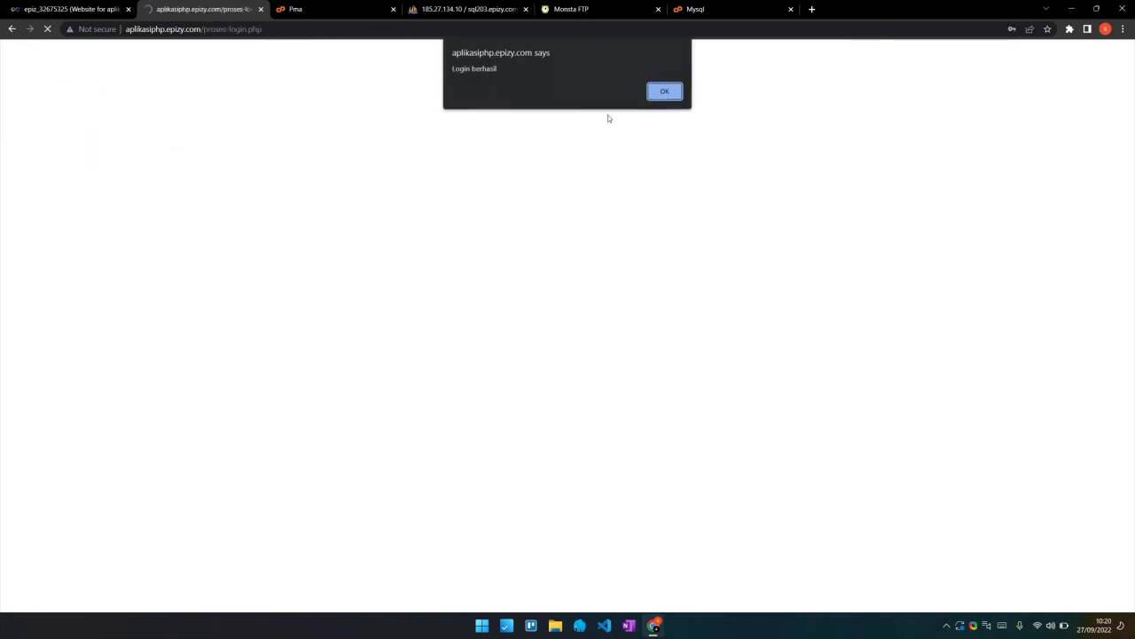
pyautogui.click(667, 94)
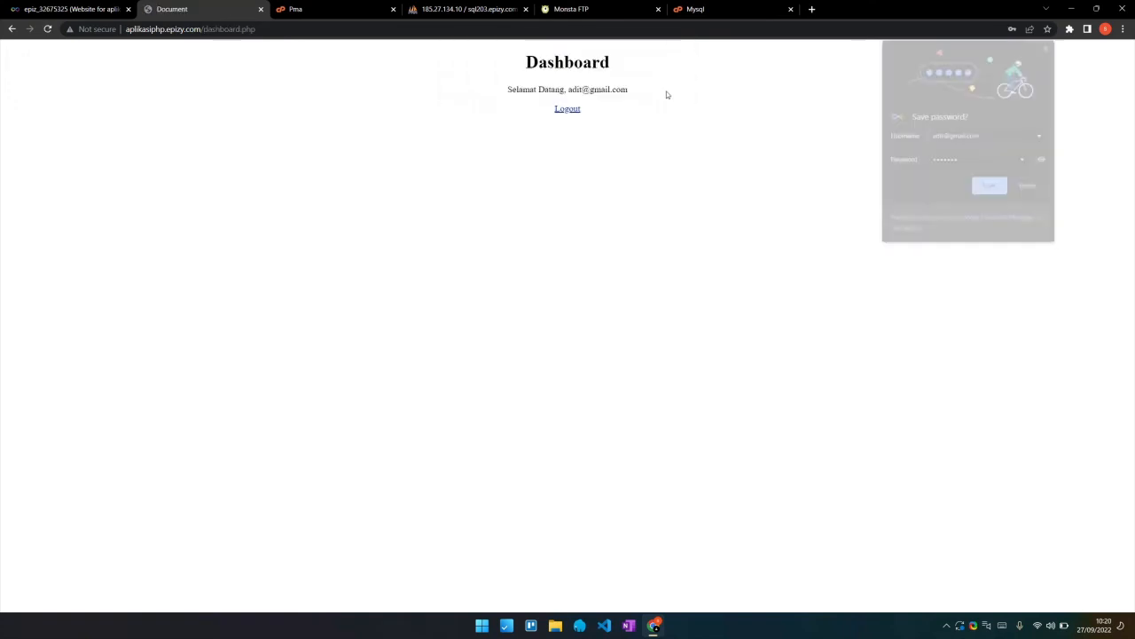
pyautogui.click(1031, 187)
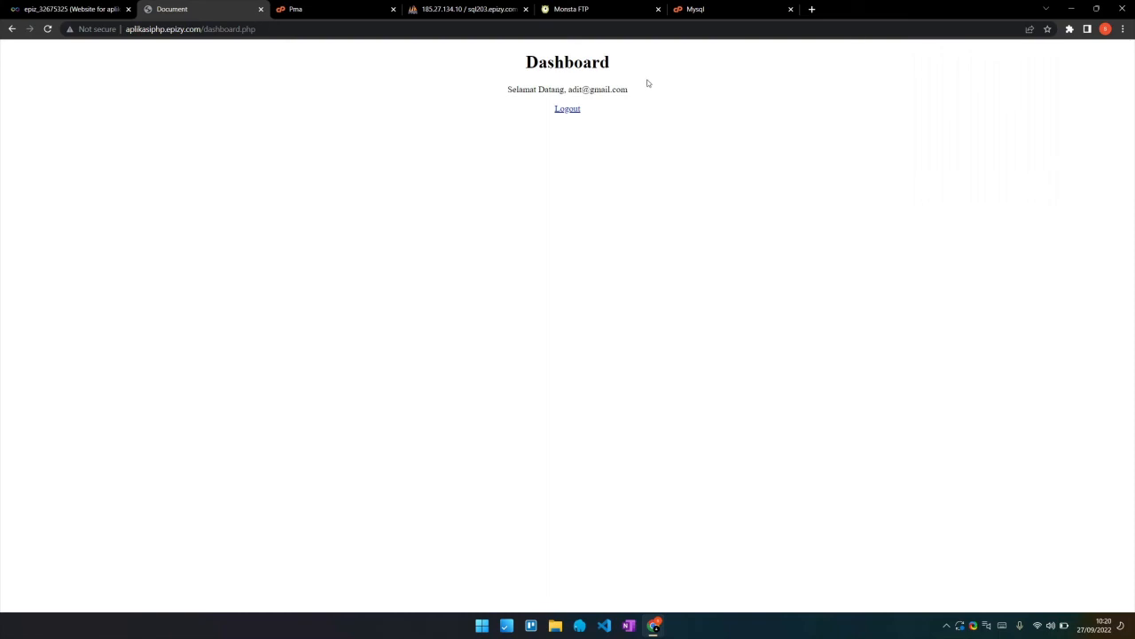